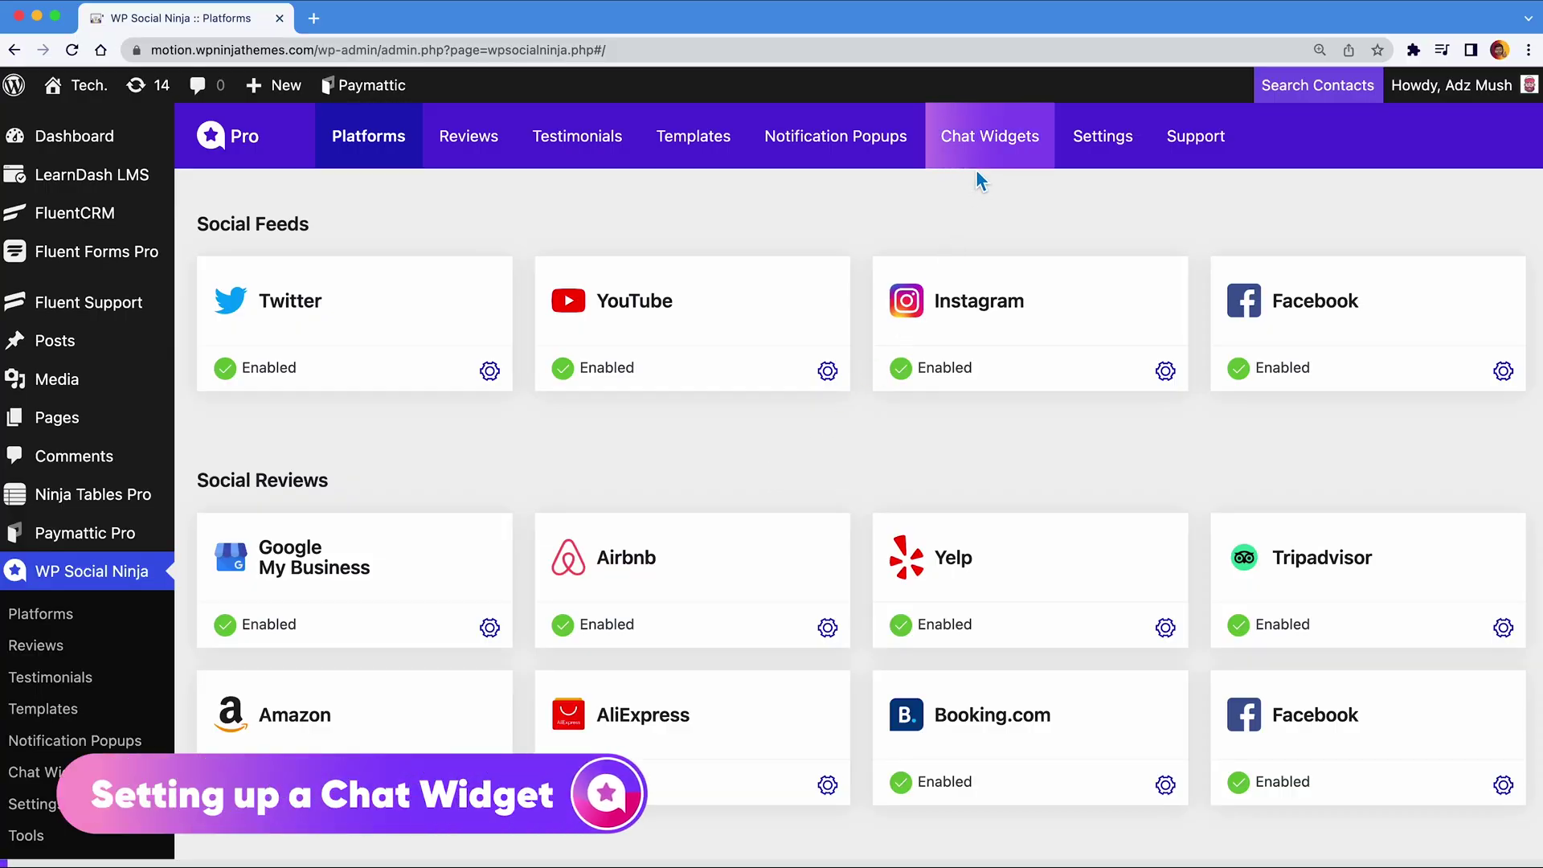
Step: Create a new chat widget from Chat Widgets and expand its builder to full screen
{"action": "left_click", "coordinate": [987, 137]}
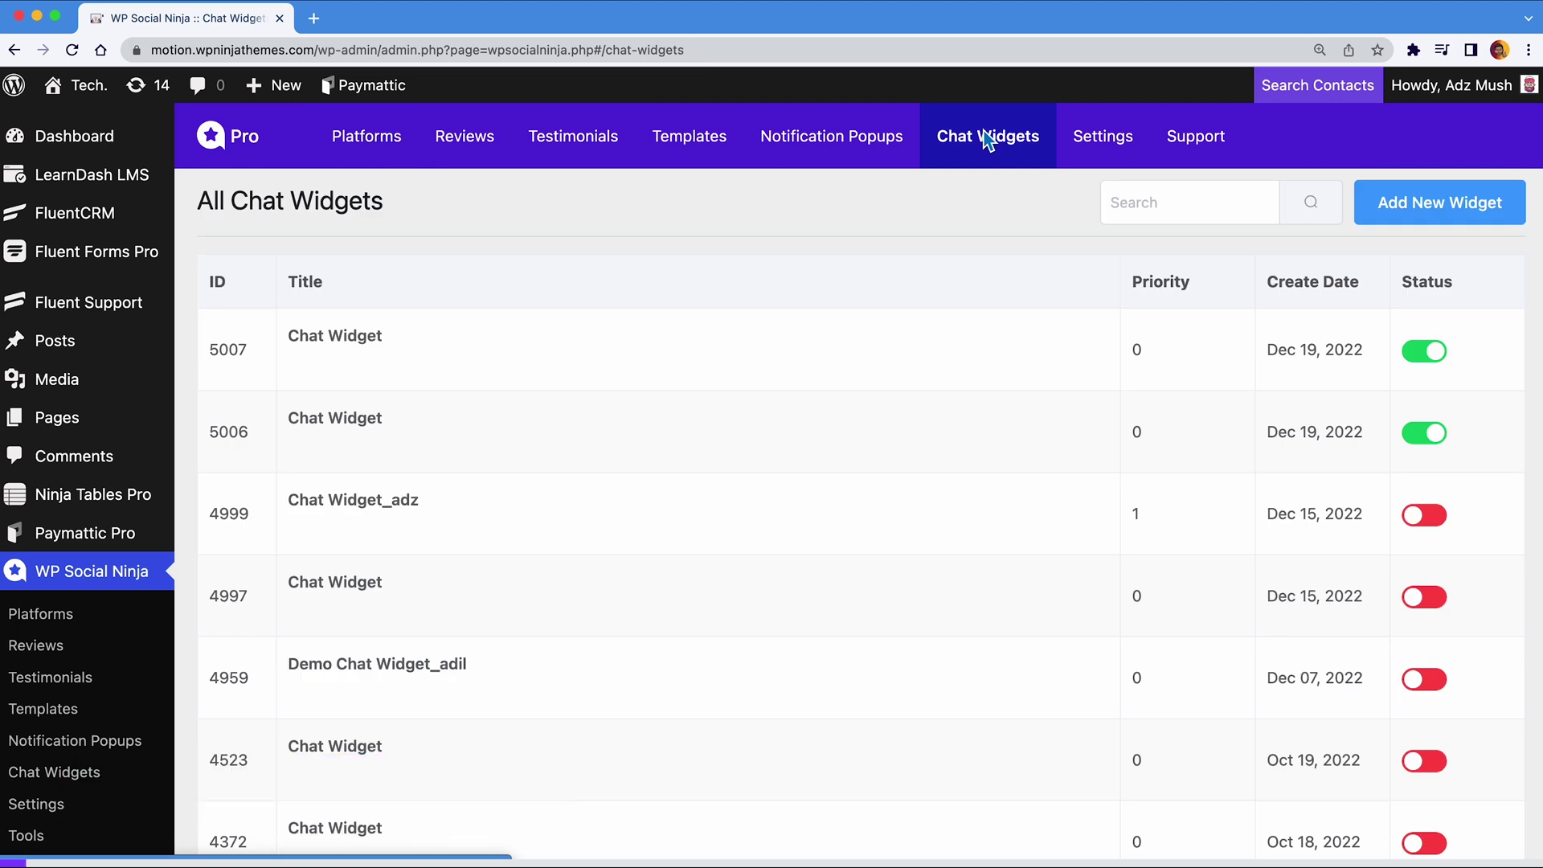
{"action": "left_click", "coordinate": [1399, 213]}
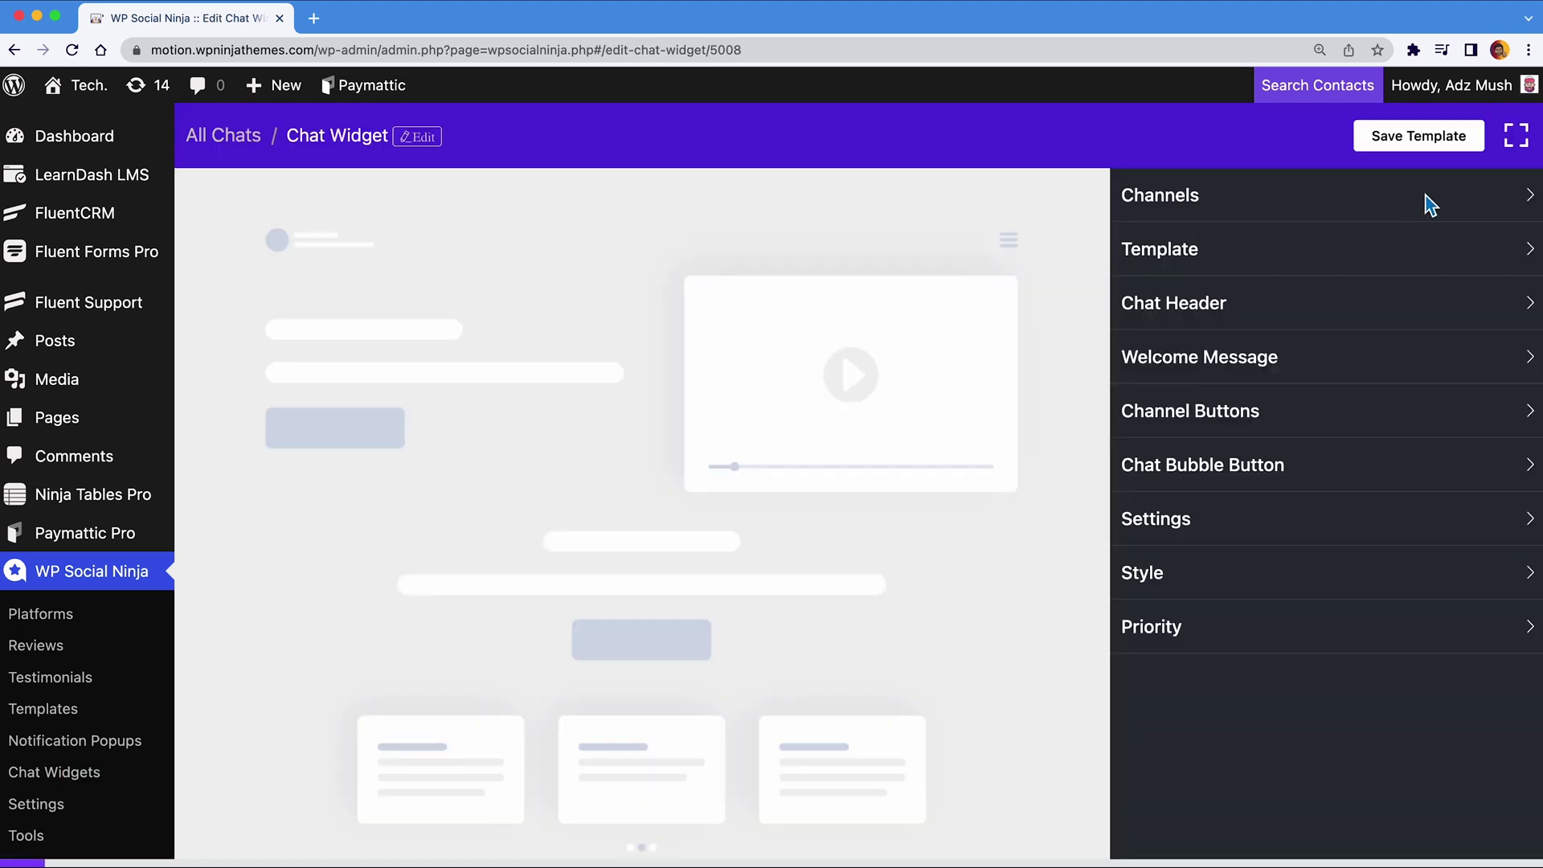
{"action": "left_click", "coordinate": [1516, 140]}
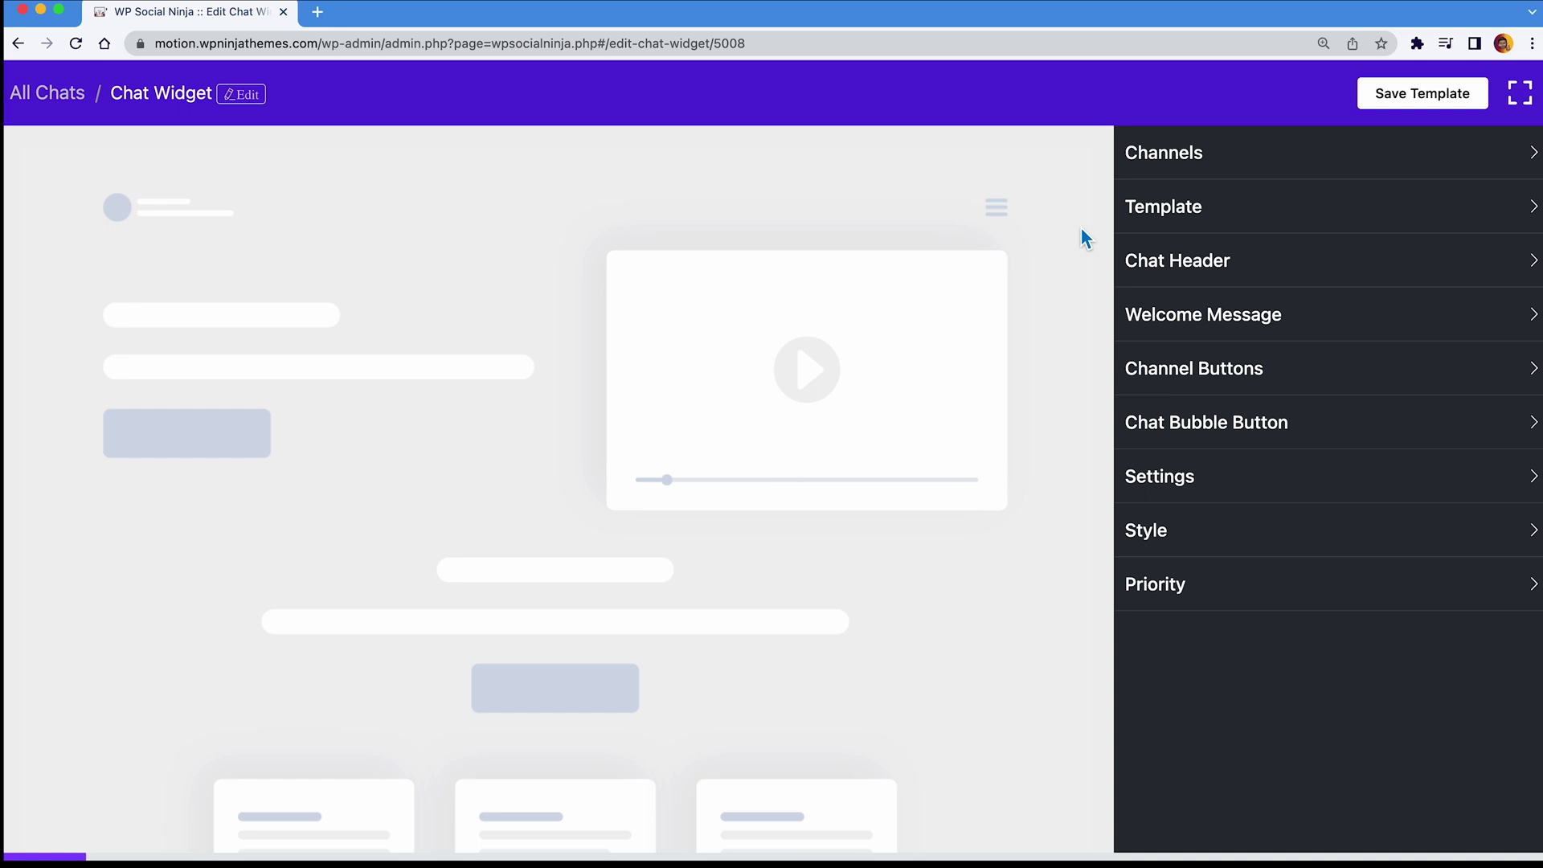
Step: Add a Messenger channel with the Facebook profile link and save it
{"action": "left_click", "coordinate": [1389, 170]}
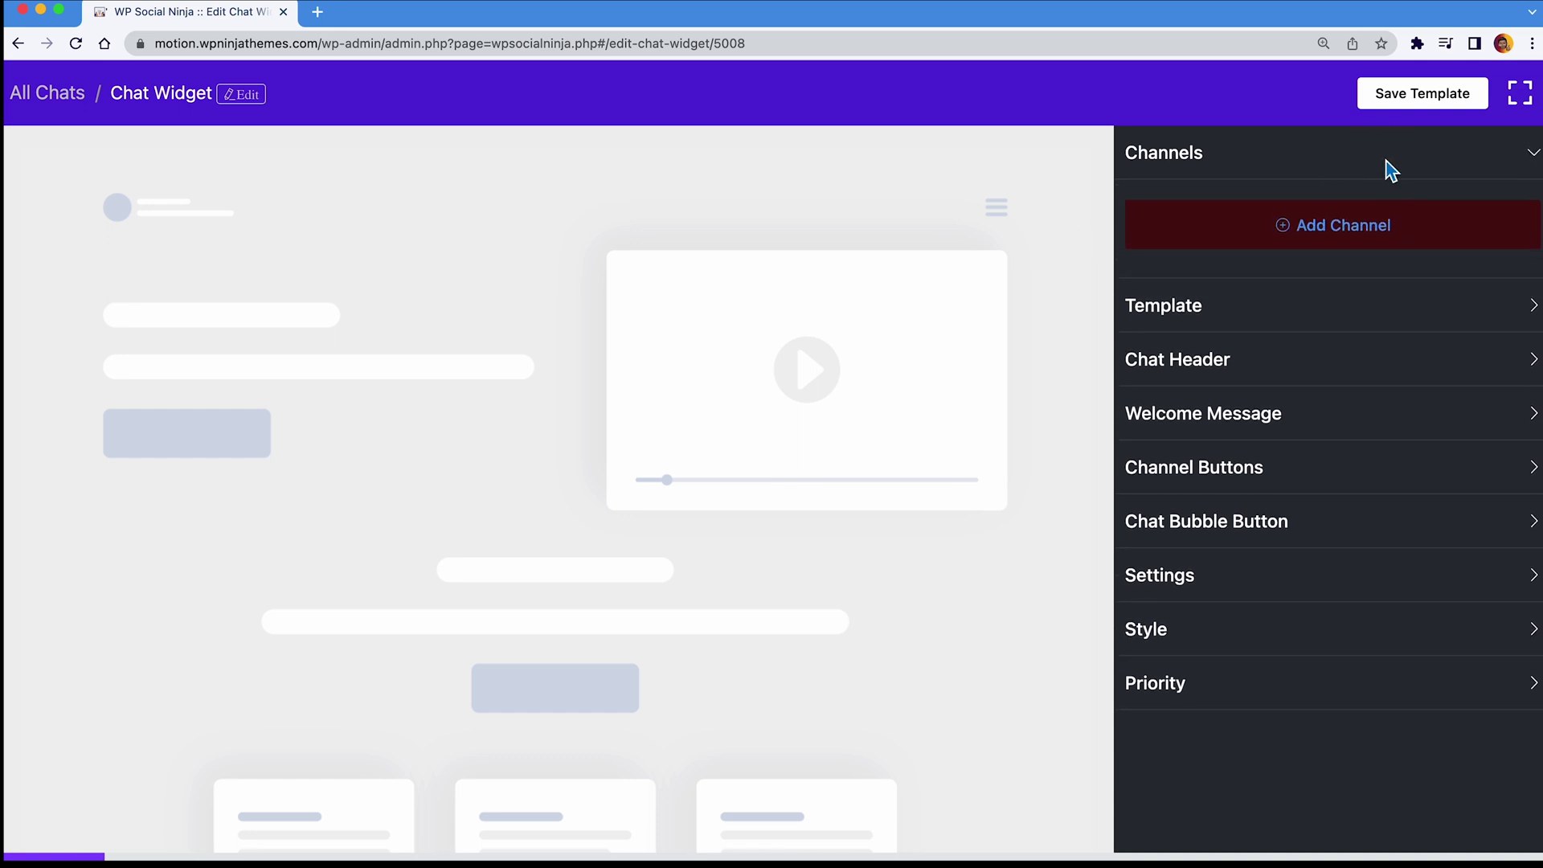
{"action": "left_click", "coordinate": [1390, 224]}
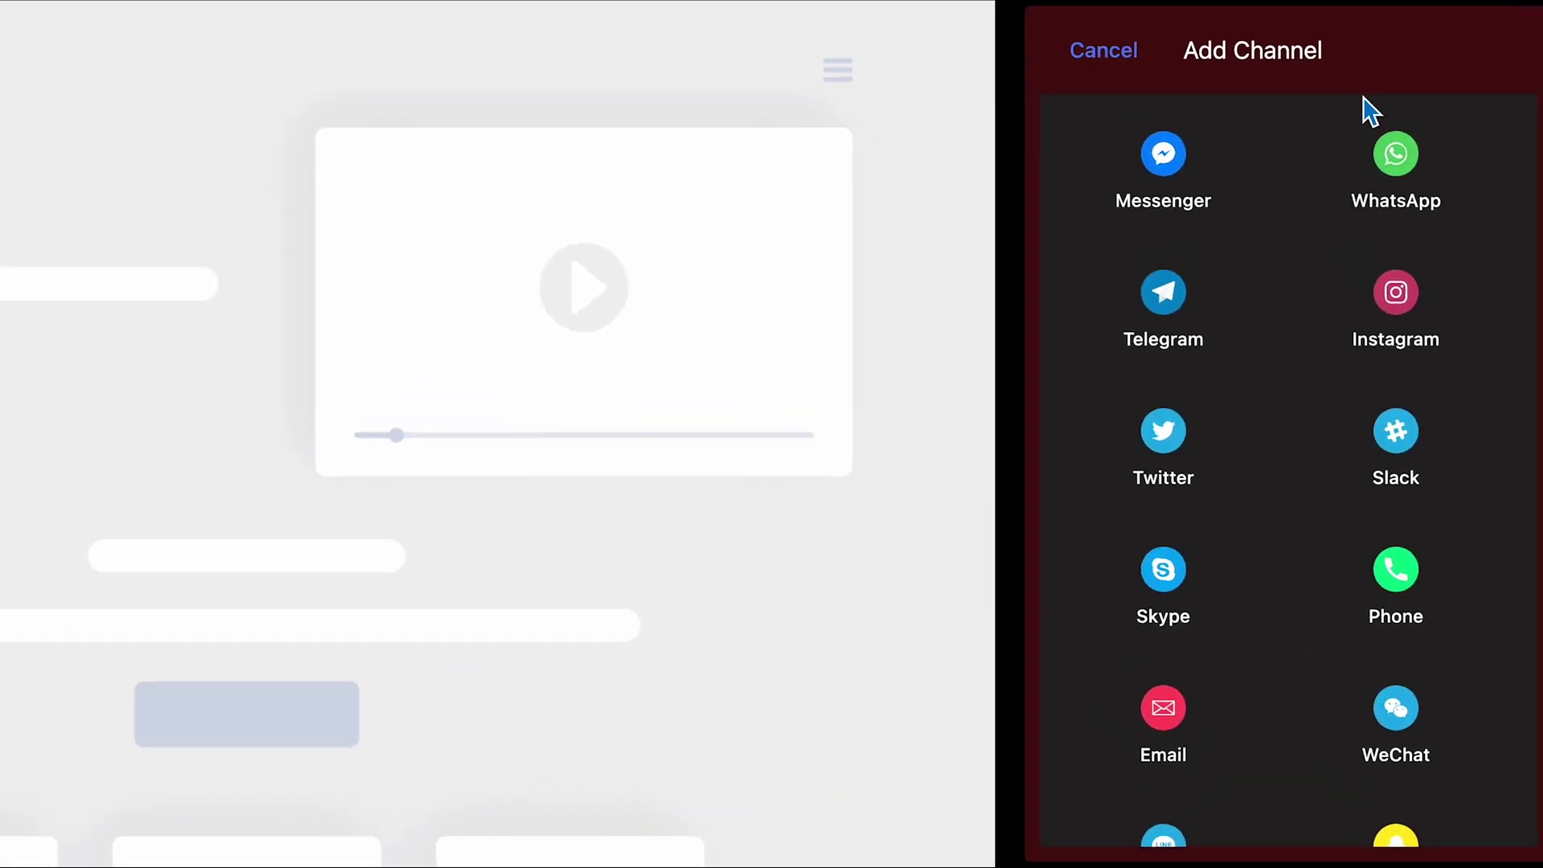
{"action": "scroll", "coordinate": [1280, 346], "scroll_direction": "down", "scroll_amount": 2}
{"action": "scroll", "coordinate": [1280, 346], "scroll_direction": "down", "scroll_amount": 2}
{"action": "scroll", "coordinate": [1280, 345], "scroll_direction": "up", "scroll_amount": 1}
{"action": "scroll", "coordinate": [1281, 346], "scroll_direction": "up", "scroll_amount": 3}
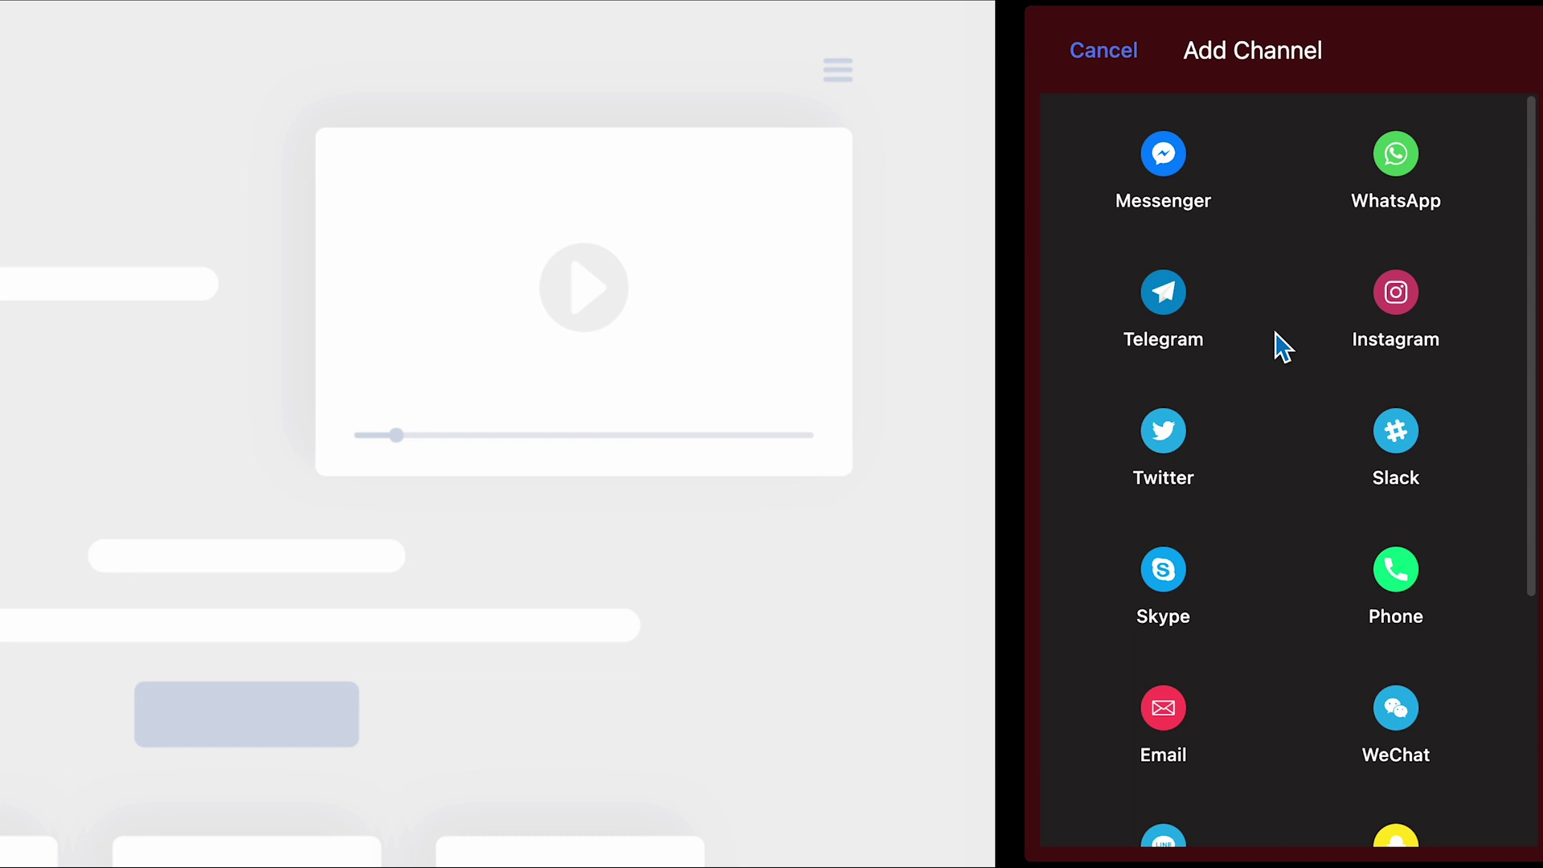
{"action": "left_click", "coordinate": [1167, 170]}
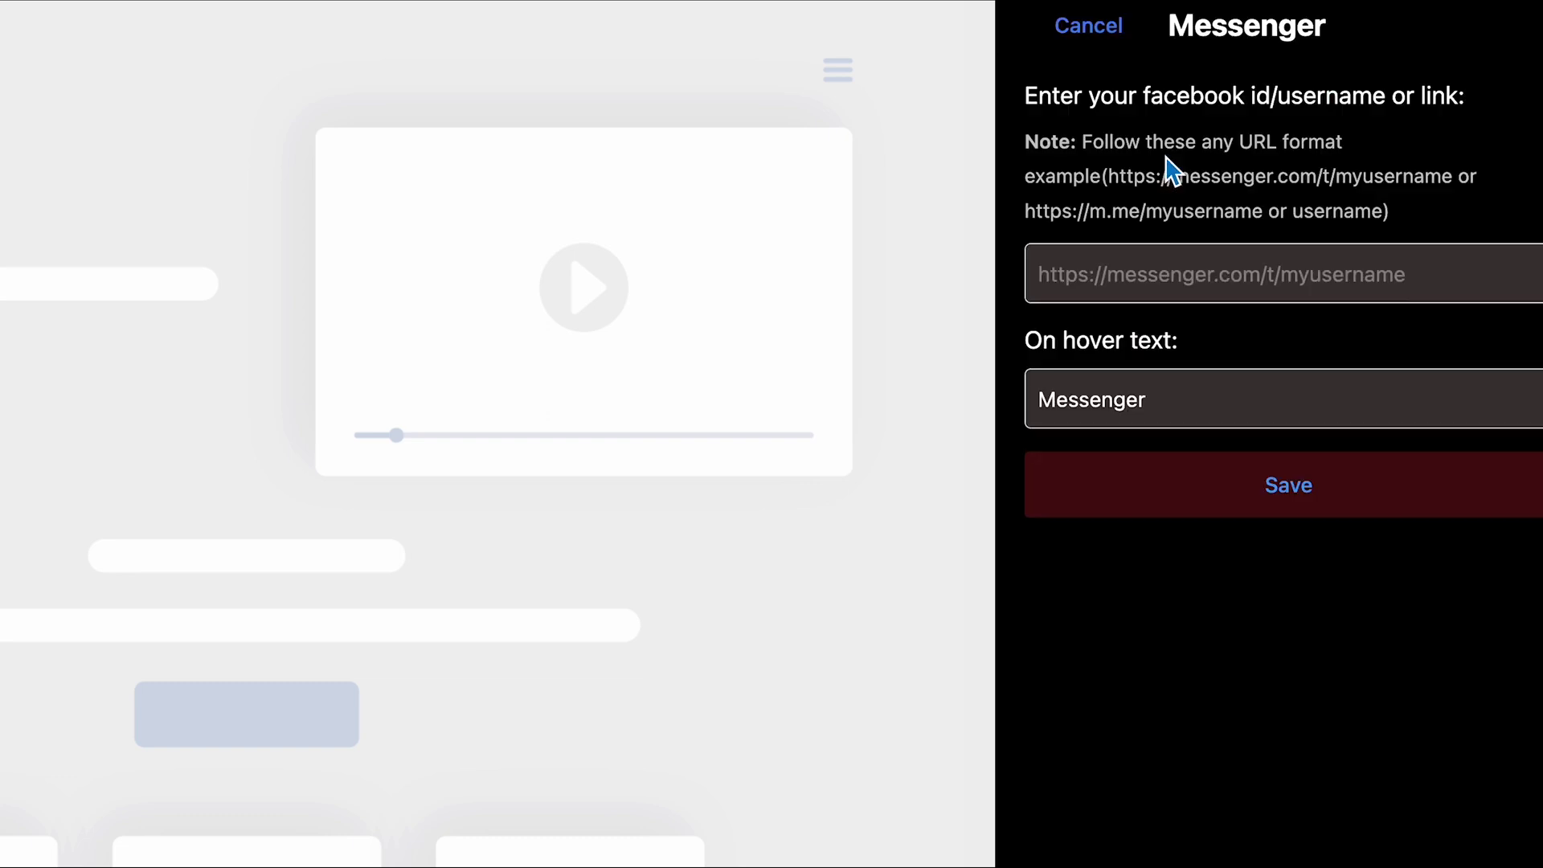
{"action": "left_click", "coordinate": [1158, 276]}
{"action": "type", "text": "https://www.facebook.com/kc.millan/"}
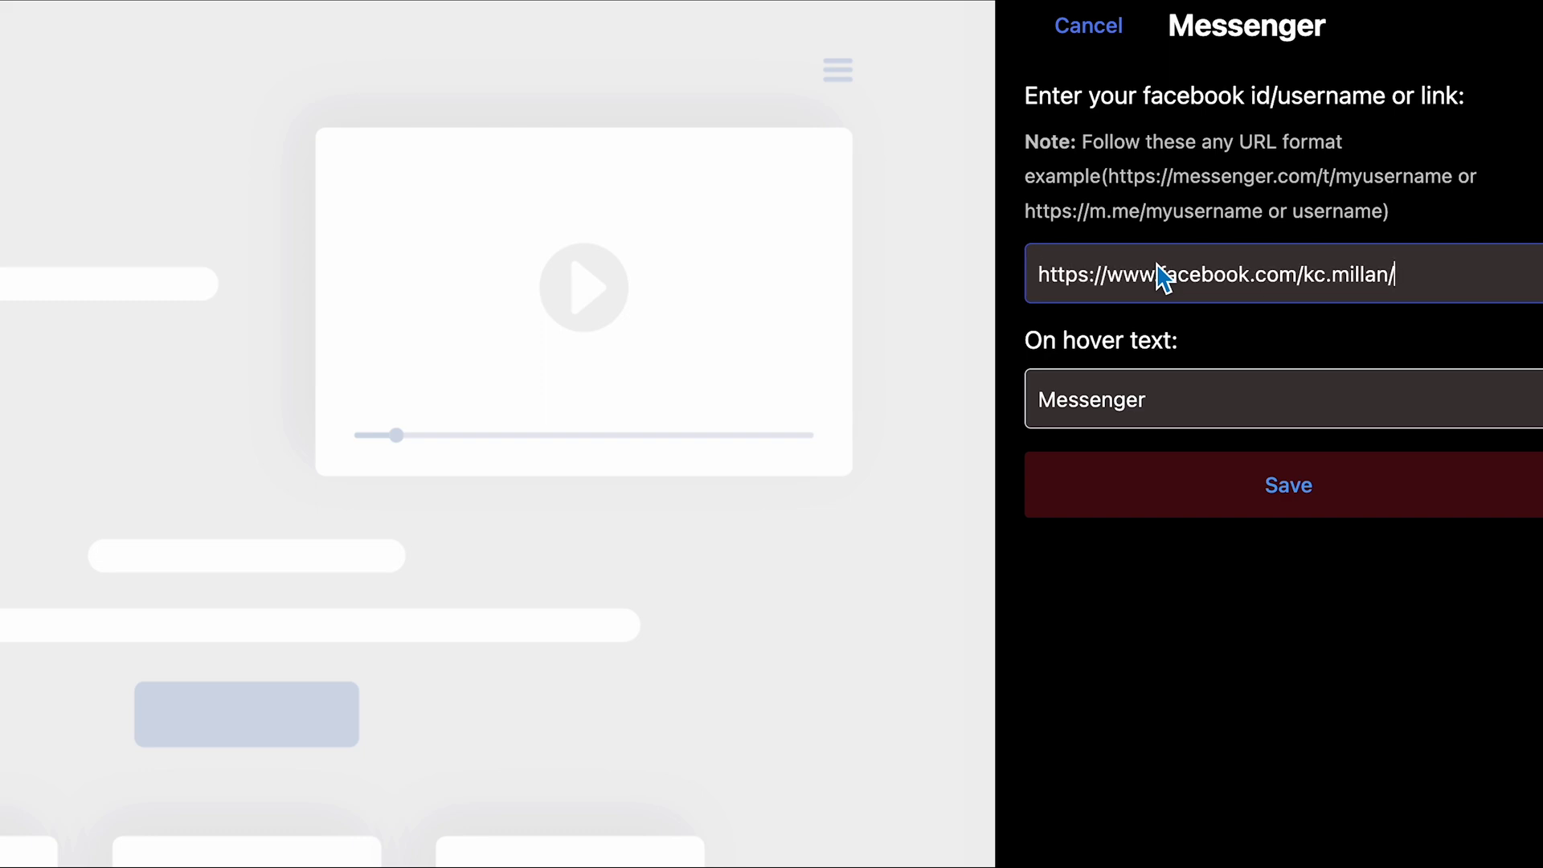
{"action": "left_click", "coordinate": [1326, 520]}
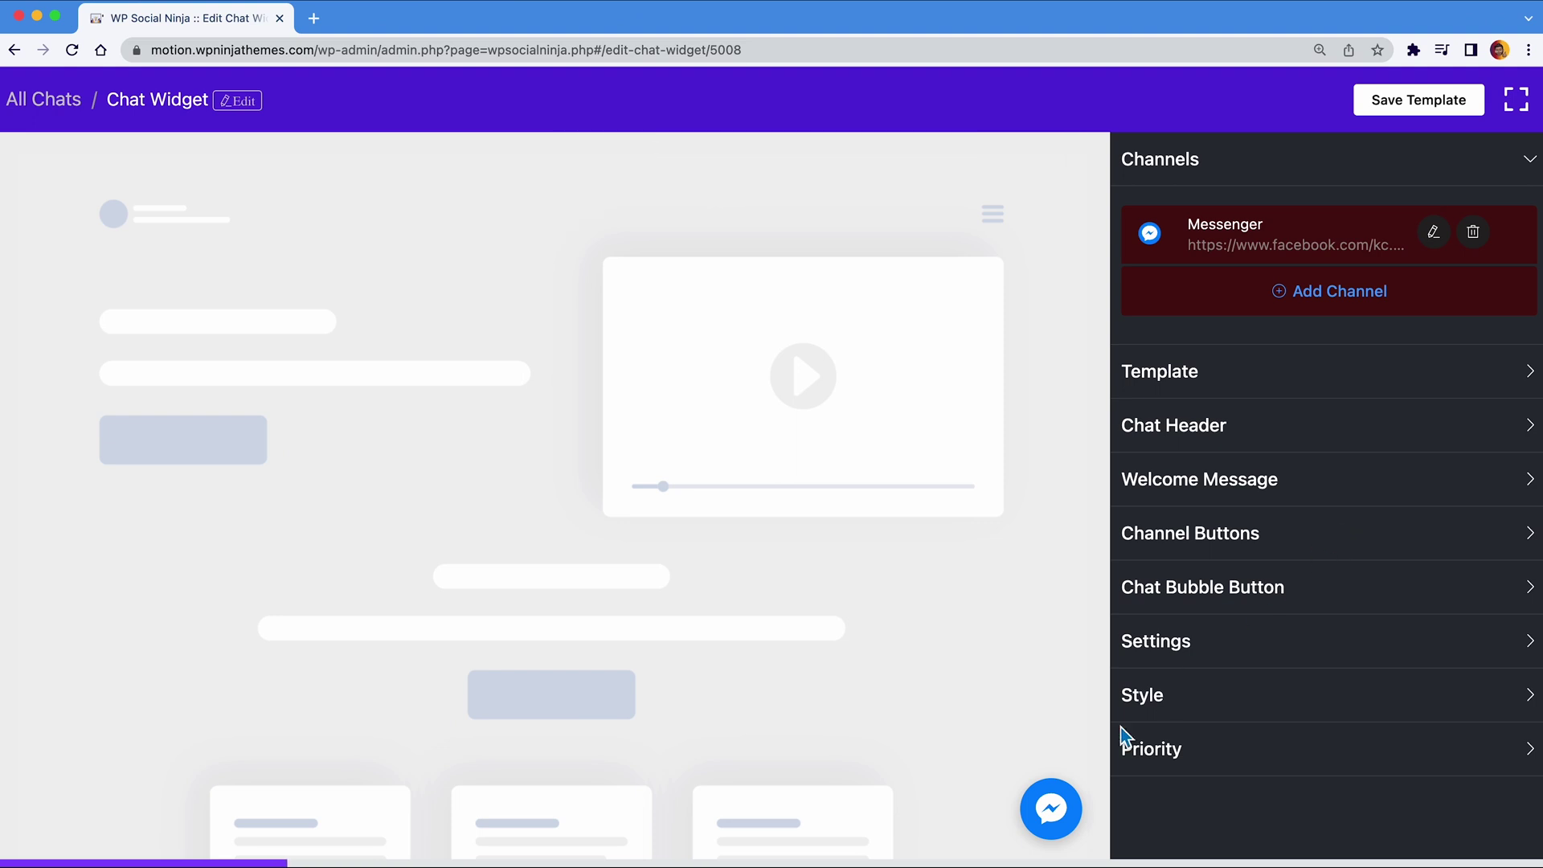
Step: Preview the chat popup, then reveal the Template section's Chat Box / Only Icons layout choices
{"action": "left_click", "coordinate": [1068, 813]}
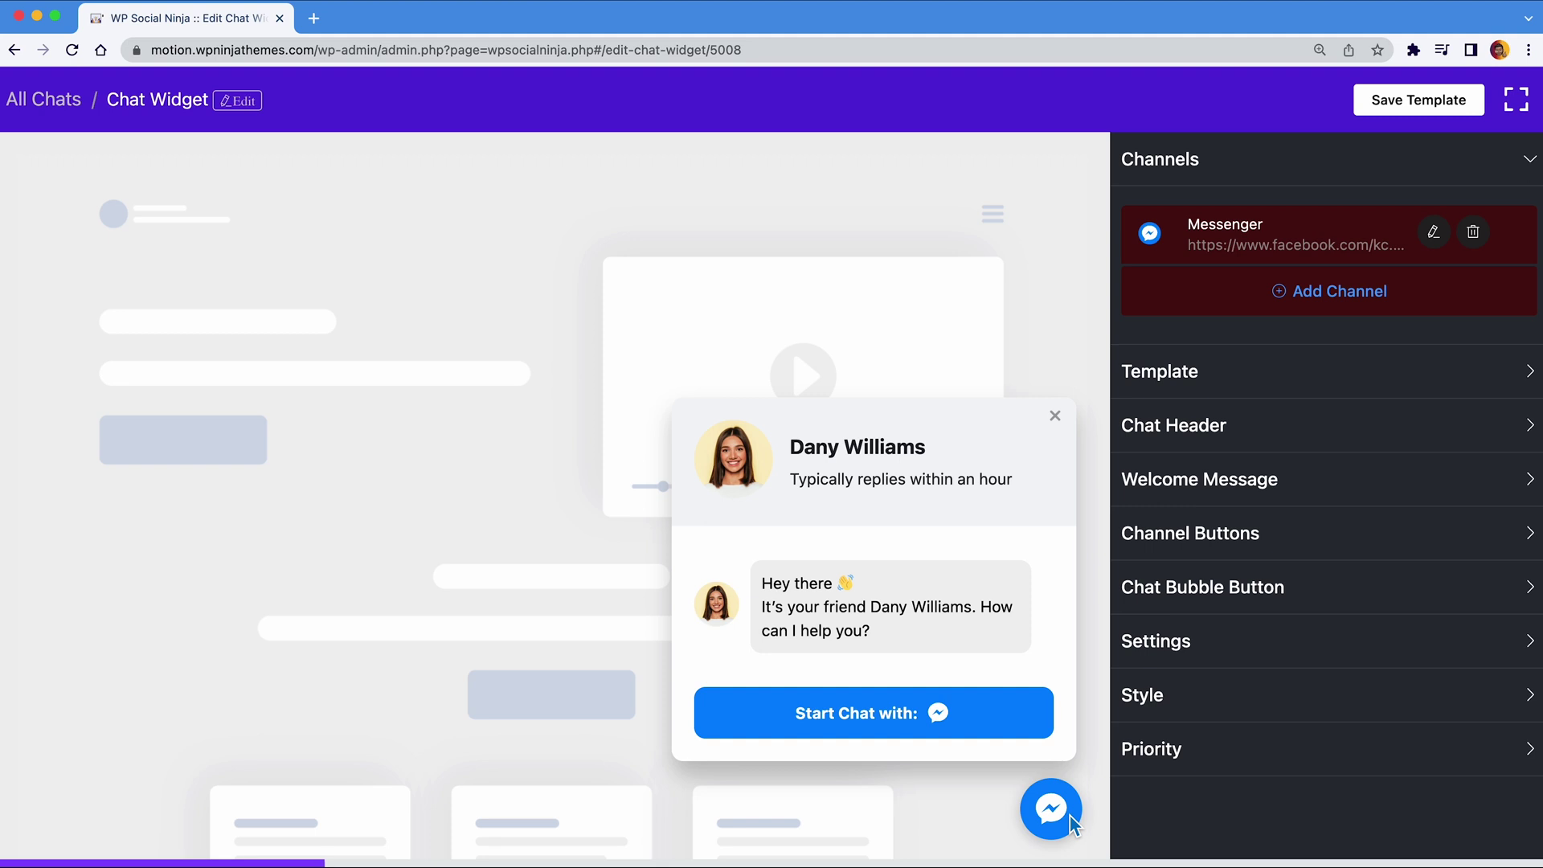
{"action": "left_click", "coordinate": [1252, 388]}
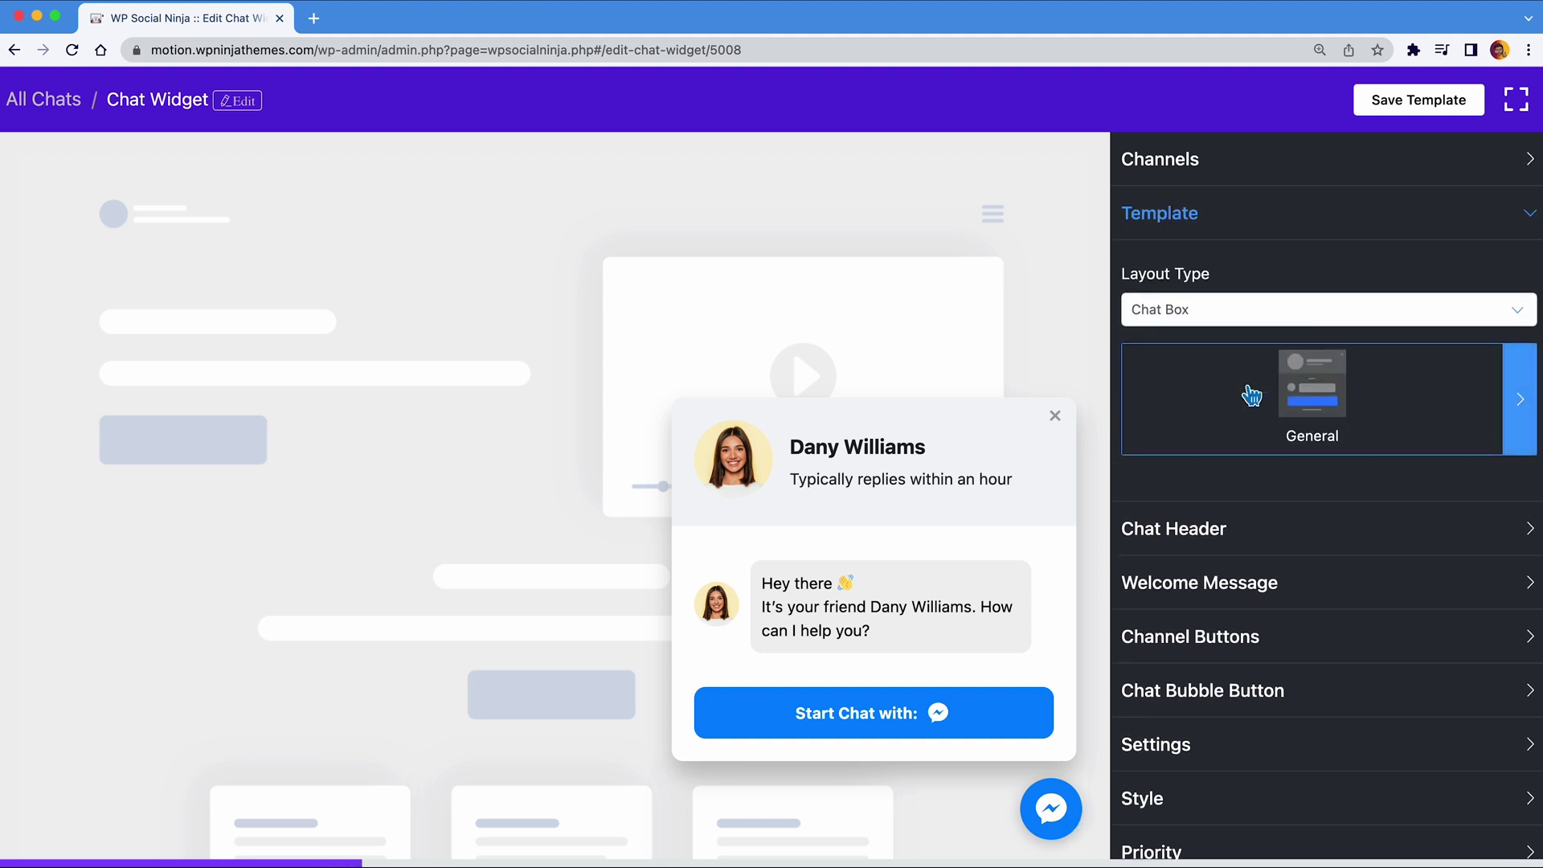
{"action": "left_click", "coordinate": [1265, 317]}
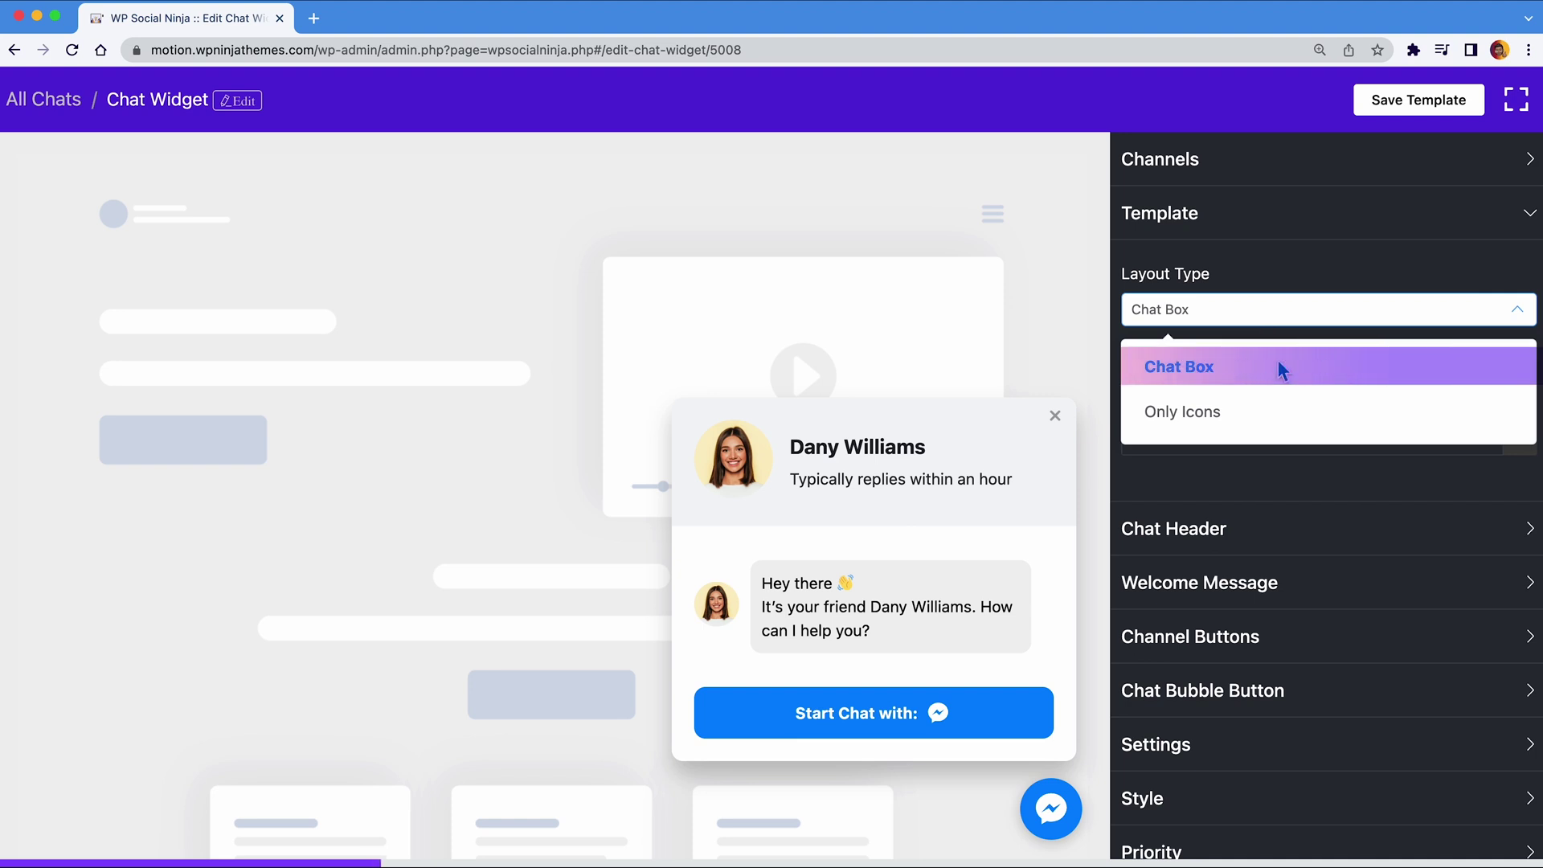
Step: Try the Only Icons layout, then return to Chat Box and check the preview
{"action": "left_click", "coordinate": [1269, 410]}
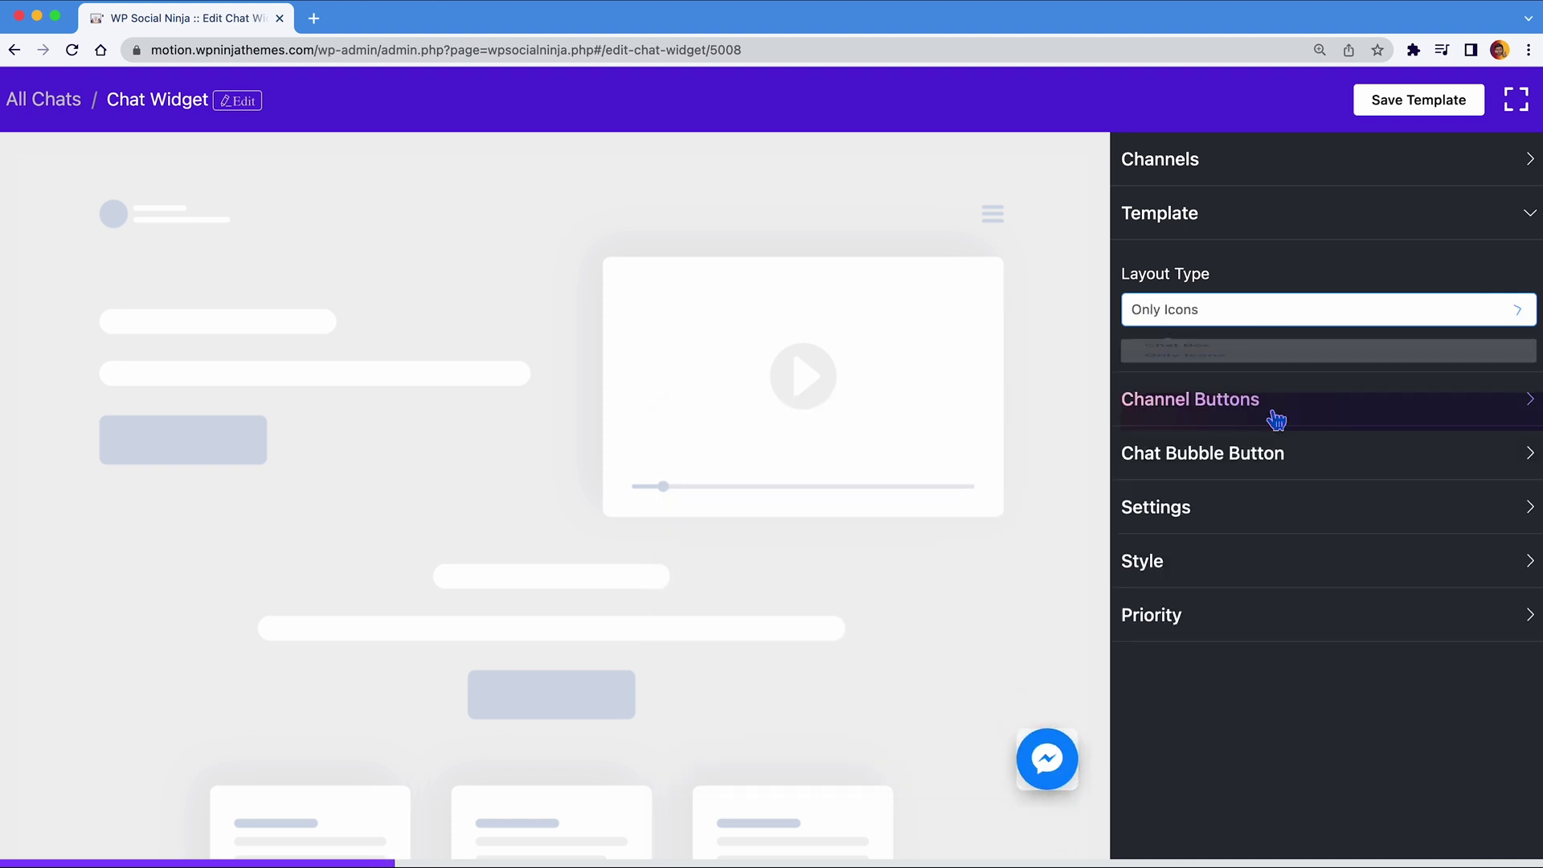
{"action": "left_click", "coordinate": [1278, 324]}
{"action": "left_click", "coordinate": [1279, 369]}
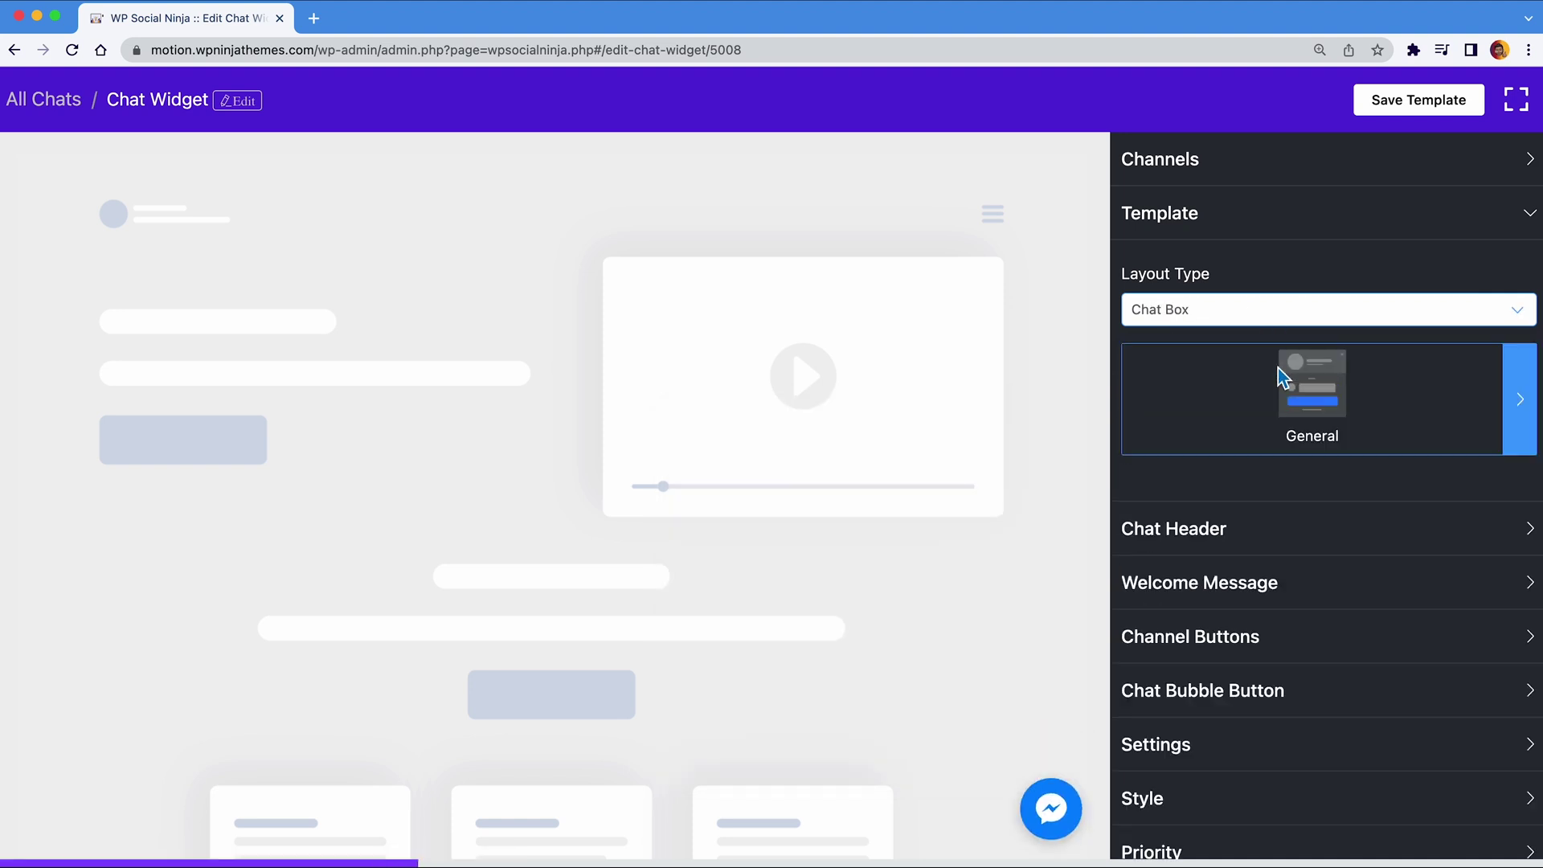
{"action": "left_click", "coordinate": [1049, 808]}
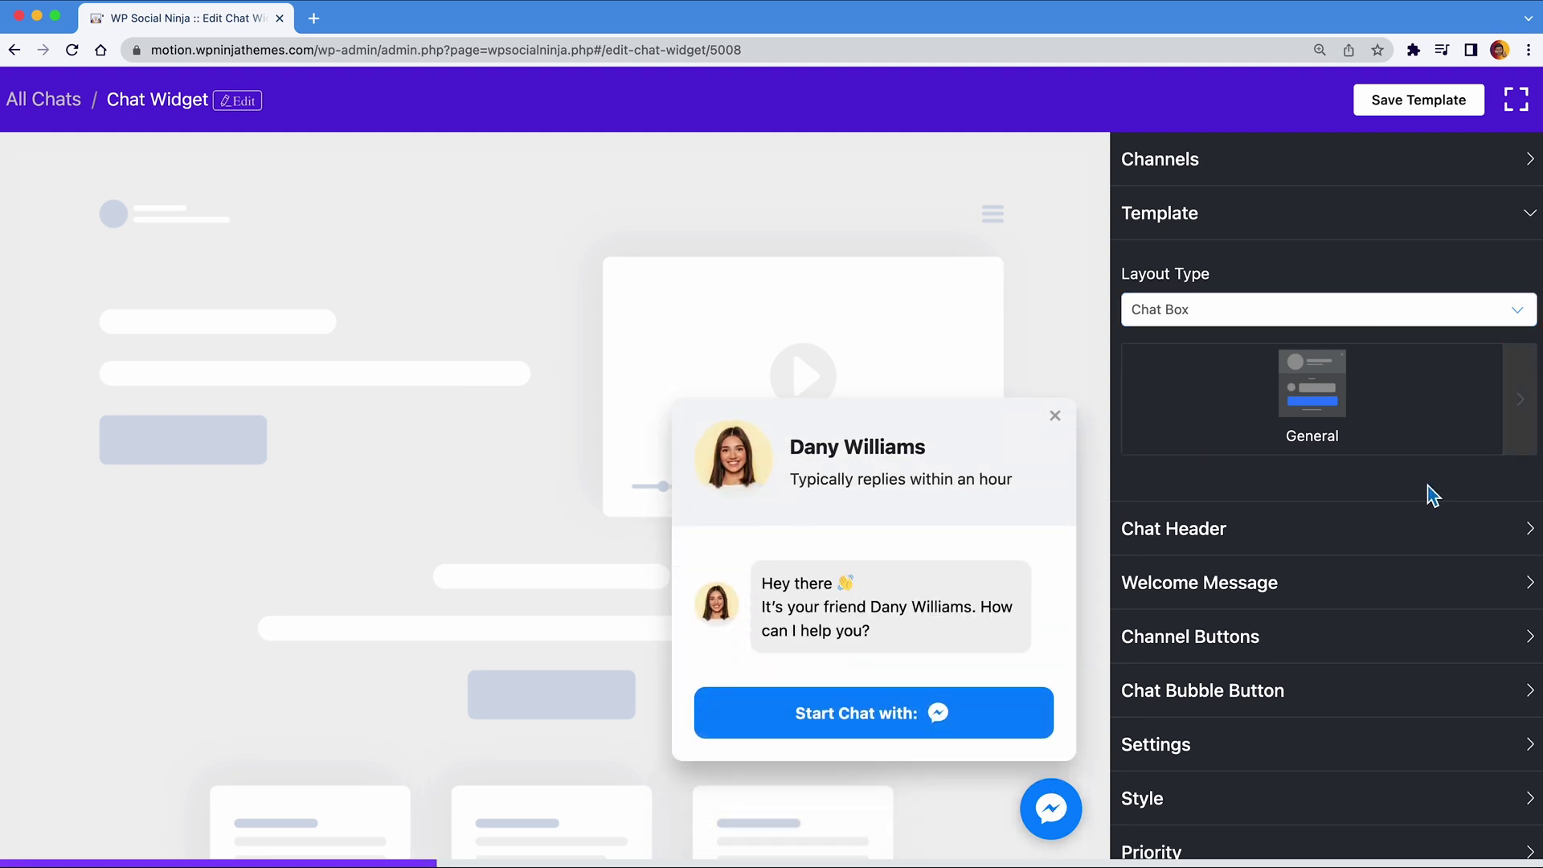
Step: Apply the Feedback template, keep the Chat Box layout and collapse the Template section
{"action": "left_click", "coordinate": [1516, 417]}
{"action": "scroll", "coordinate": [1517, 416], "scroll_direction": "down", "scroll_amount": 1}
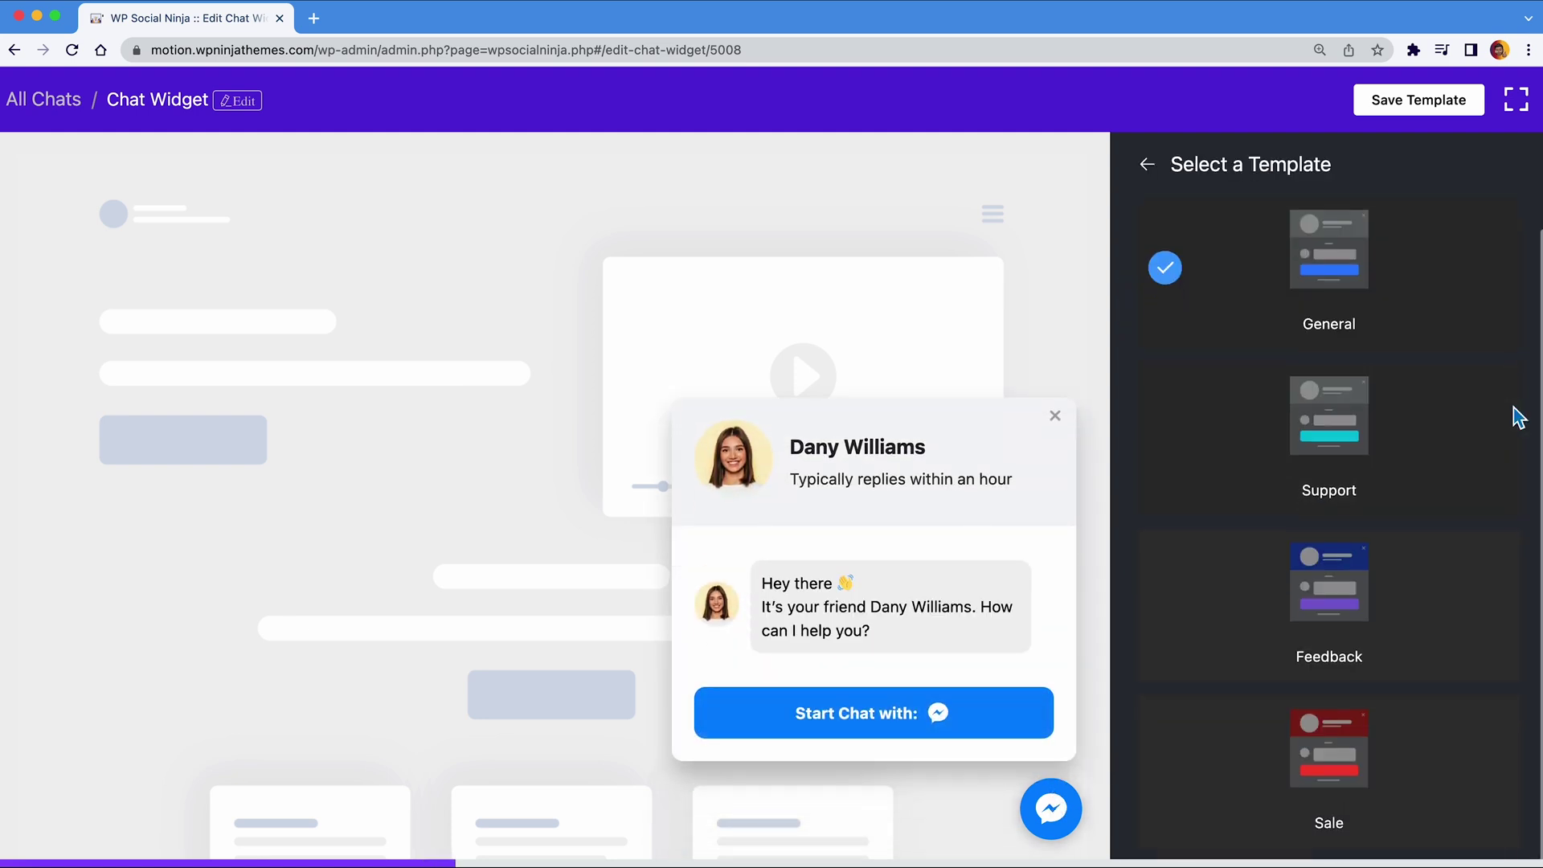
{"action": "left_click", "coordinate": [1379, 568]}
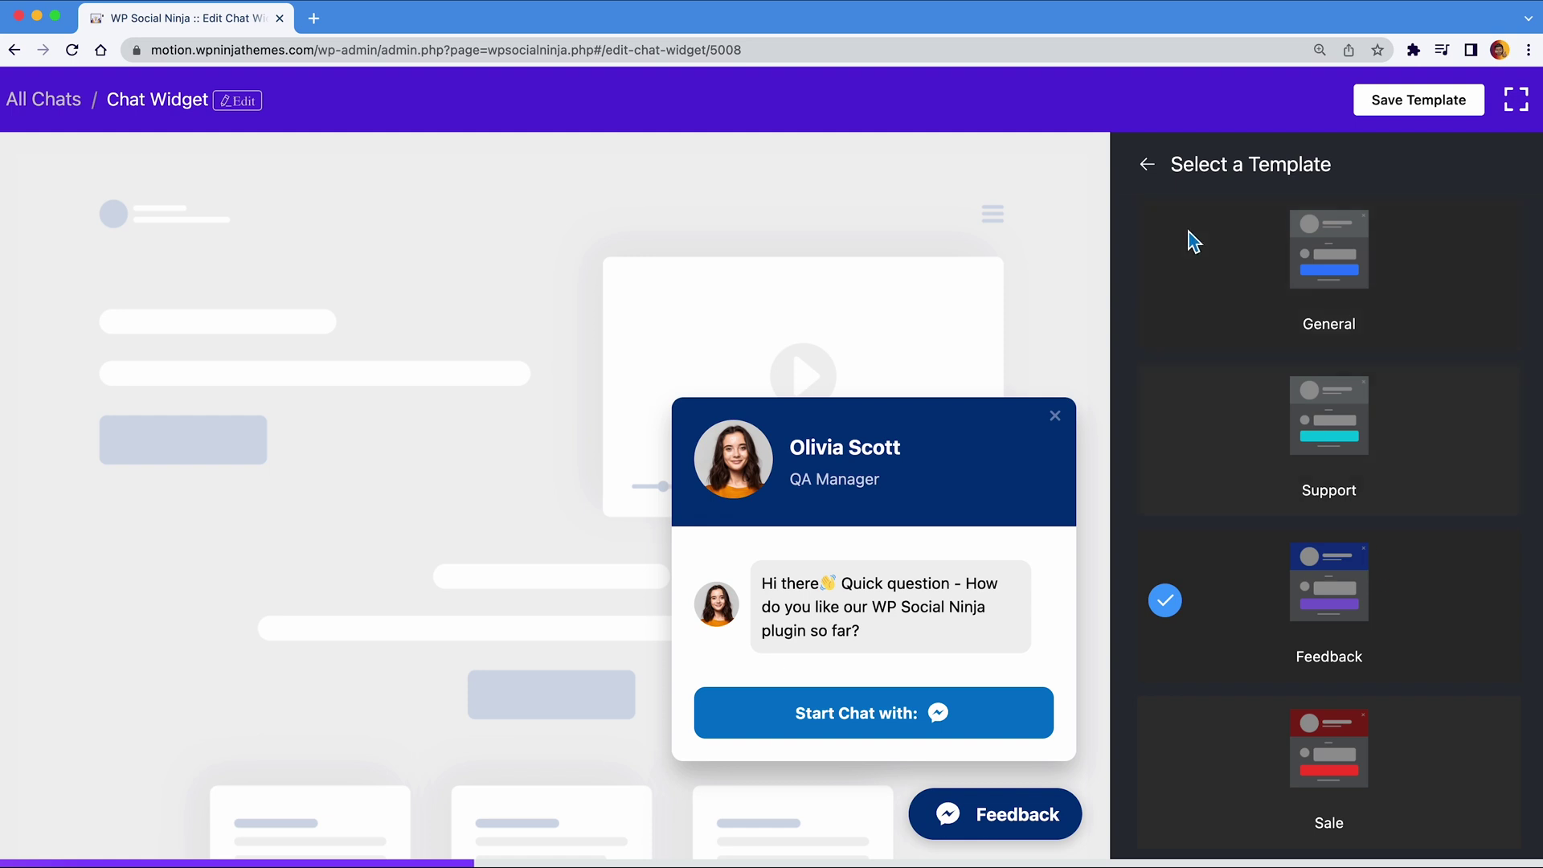
{"action": "left_click", "coordinate": [1151, 175]}
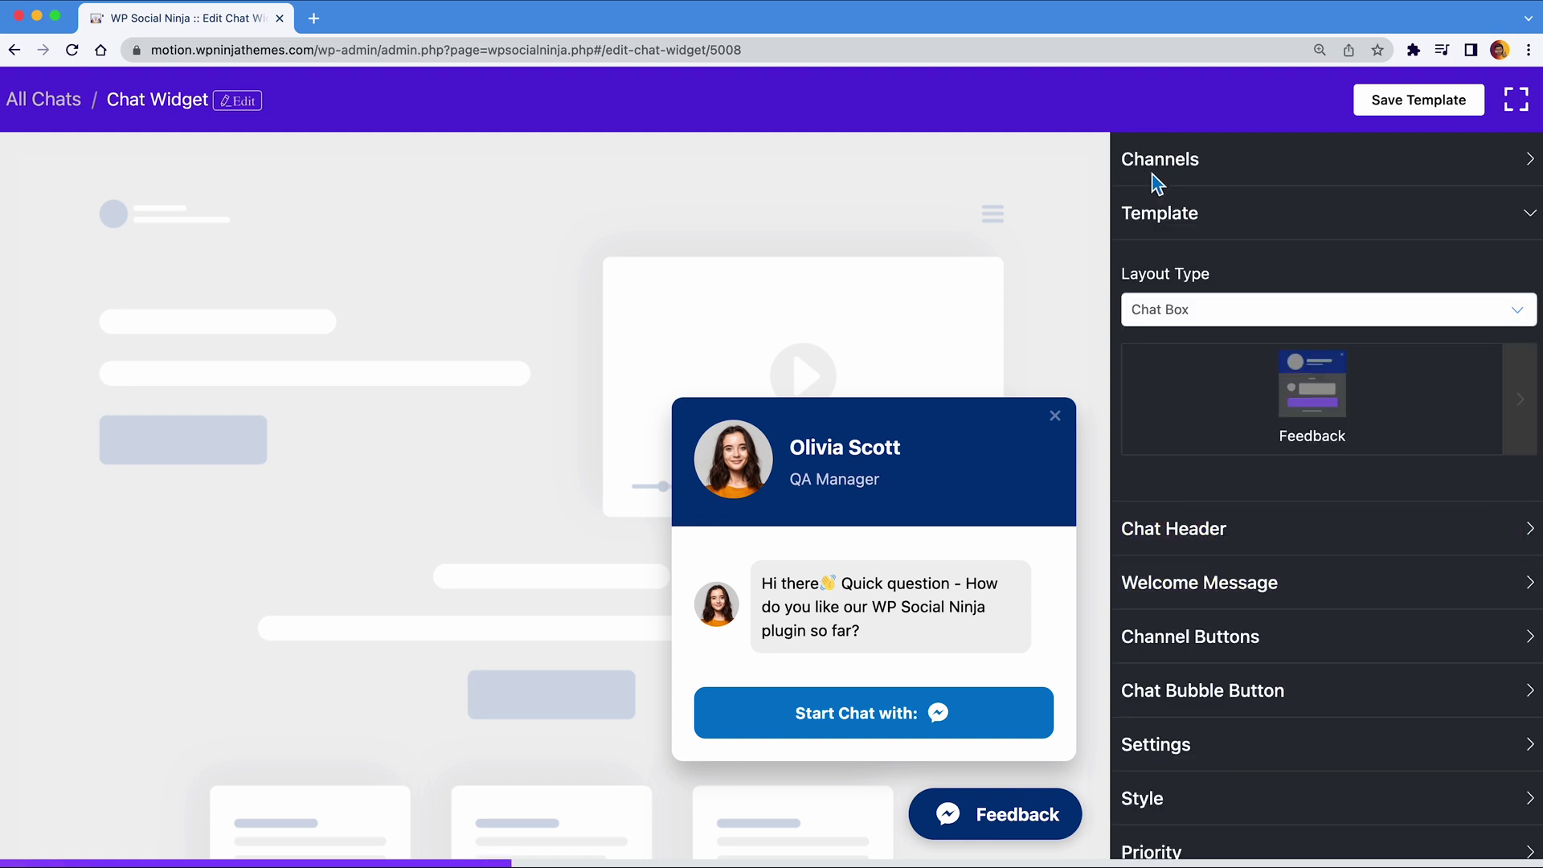
{"action": "left_click", "coordinate": [1194, 312]}
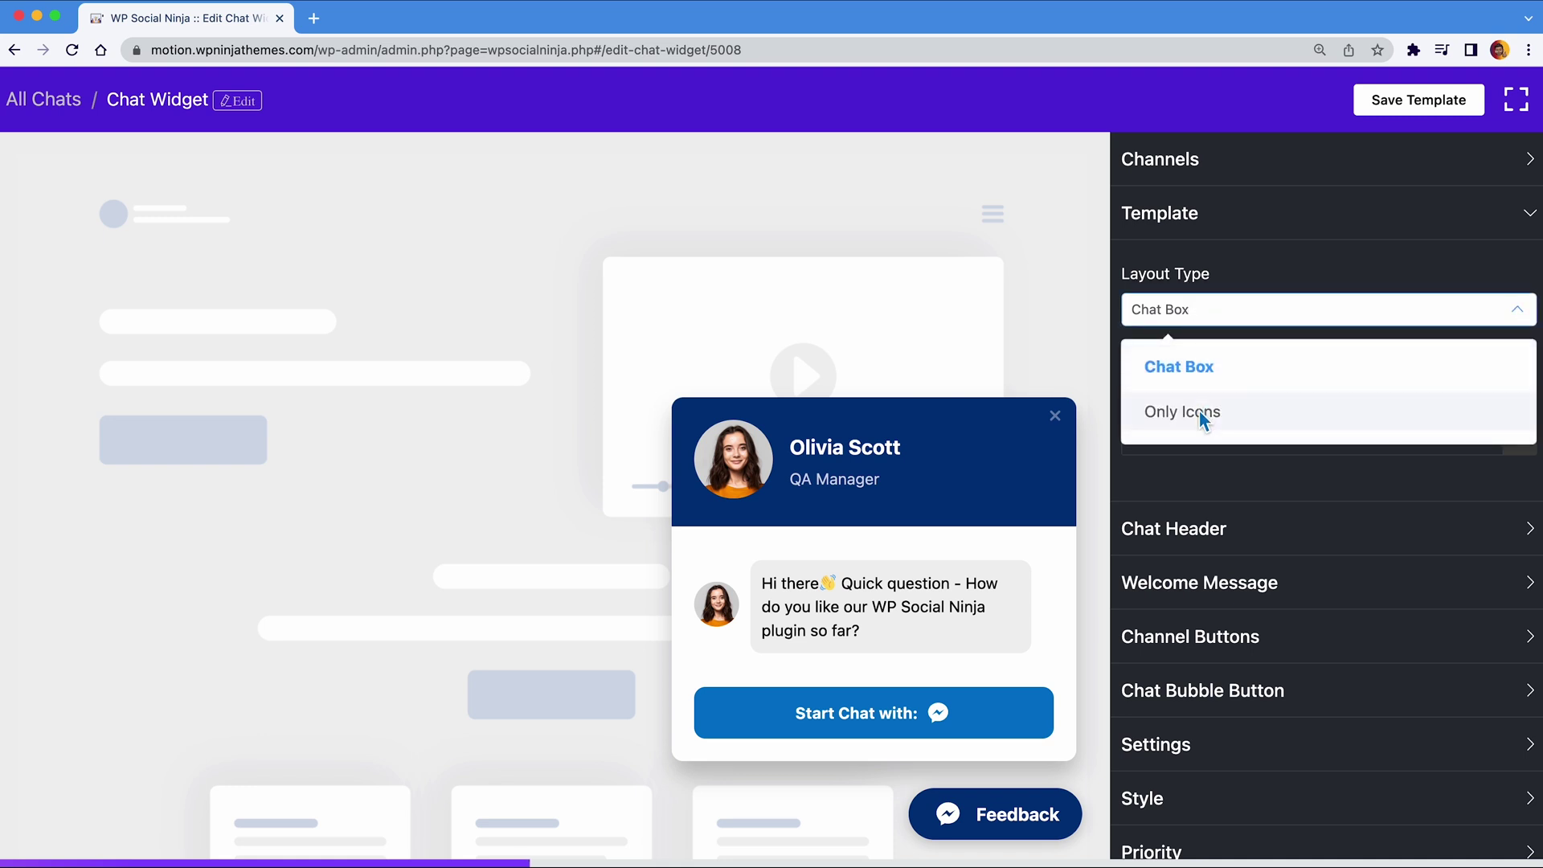
{"action": "left_click", "coordinate": [1247, 320]}
{"action": "left_click", "coordinate": [1278, 233]}
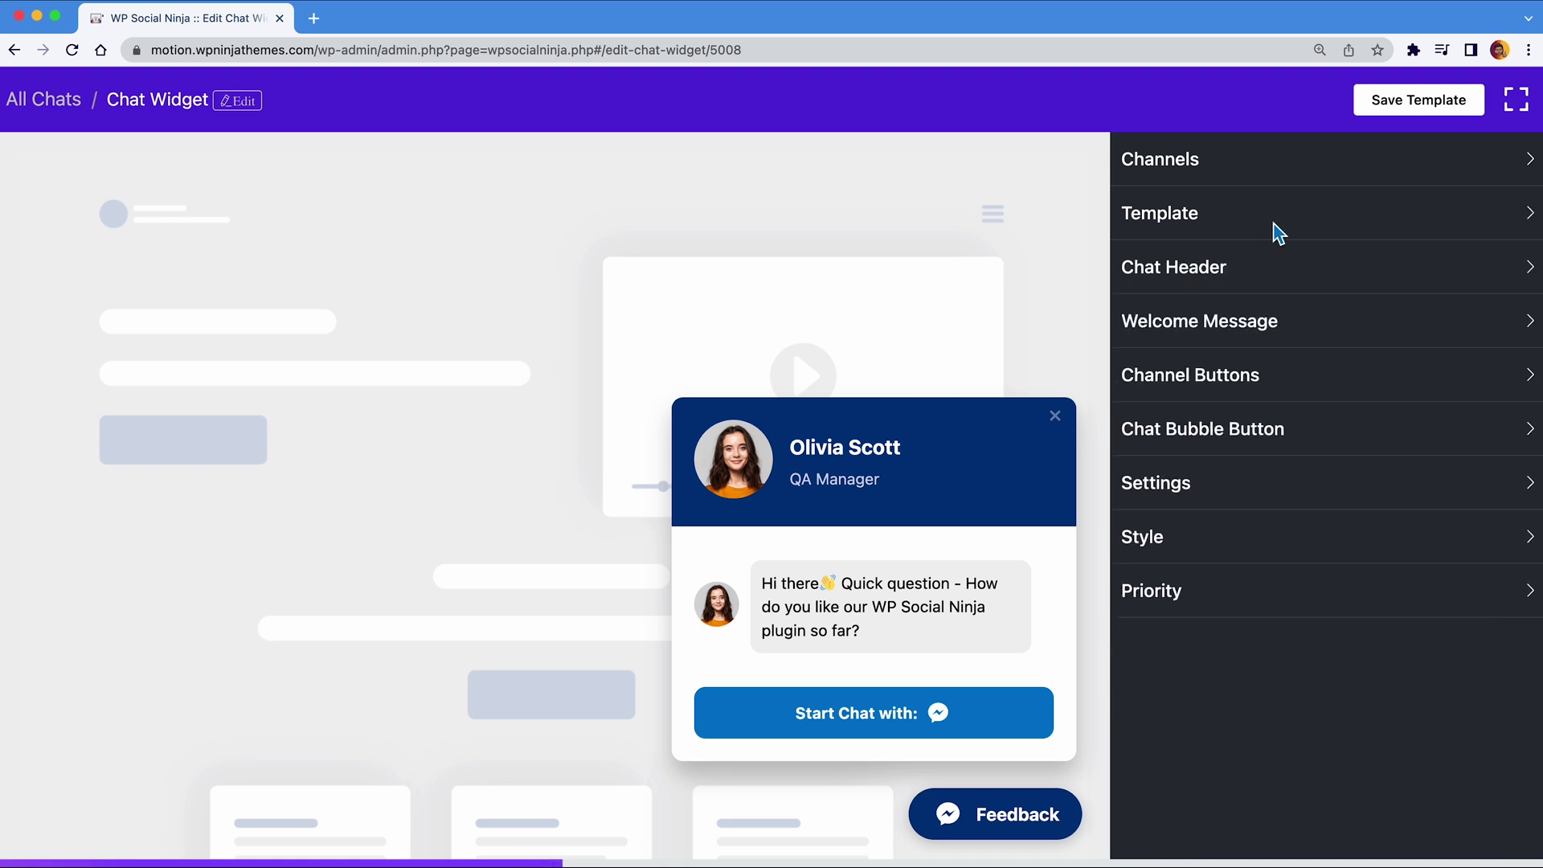
{"action": "left_click", "coordinate": [1251, 267]}
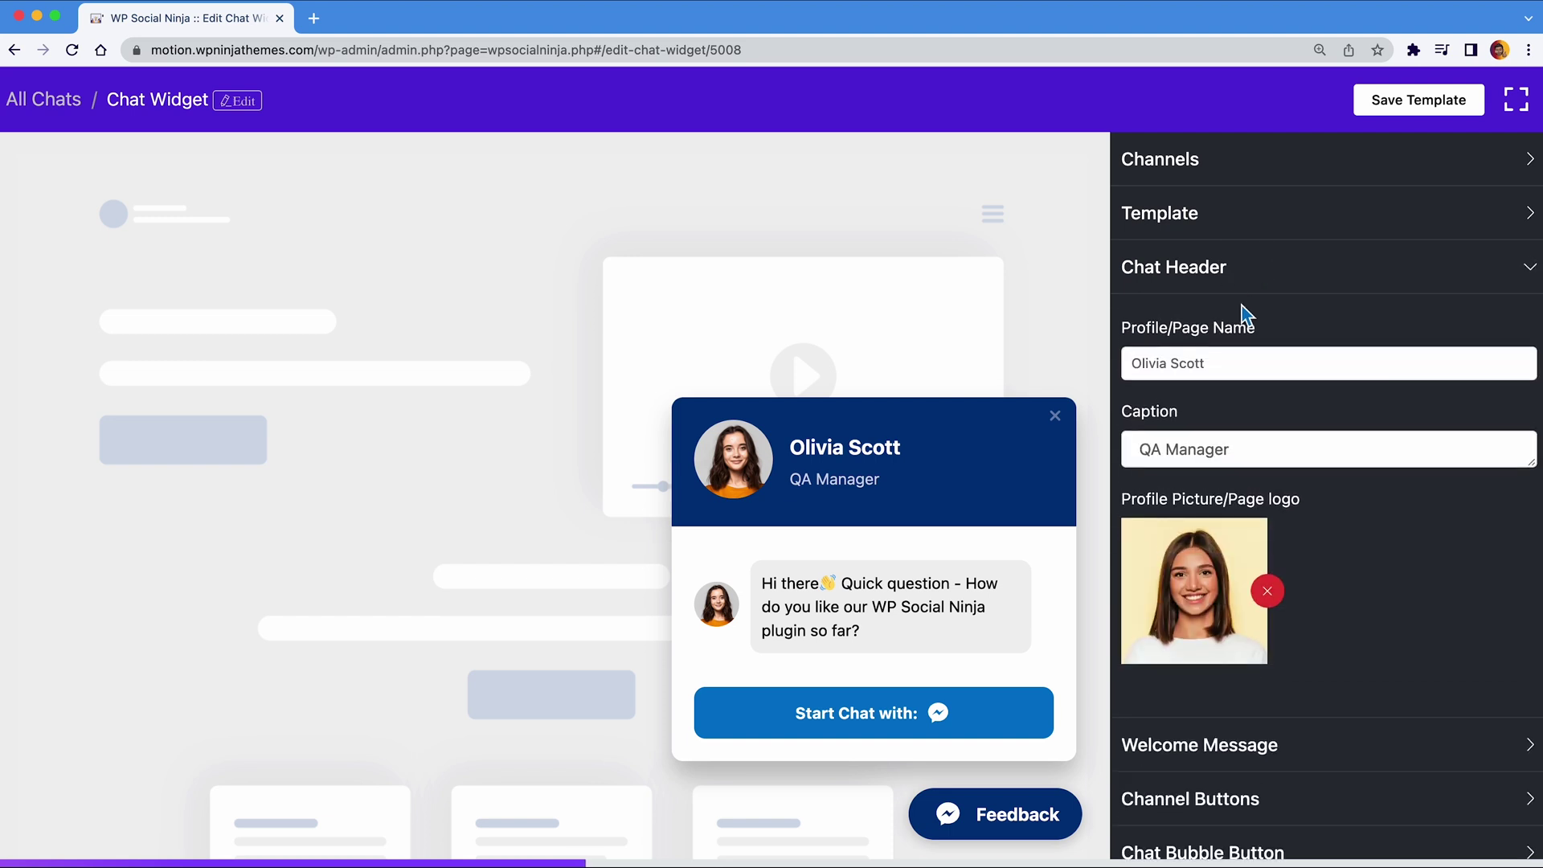
{"action": "triple_click", "coordinate": [1227, 363]}
{"action": "type", "text": "K.C Millan"}
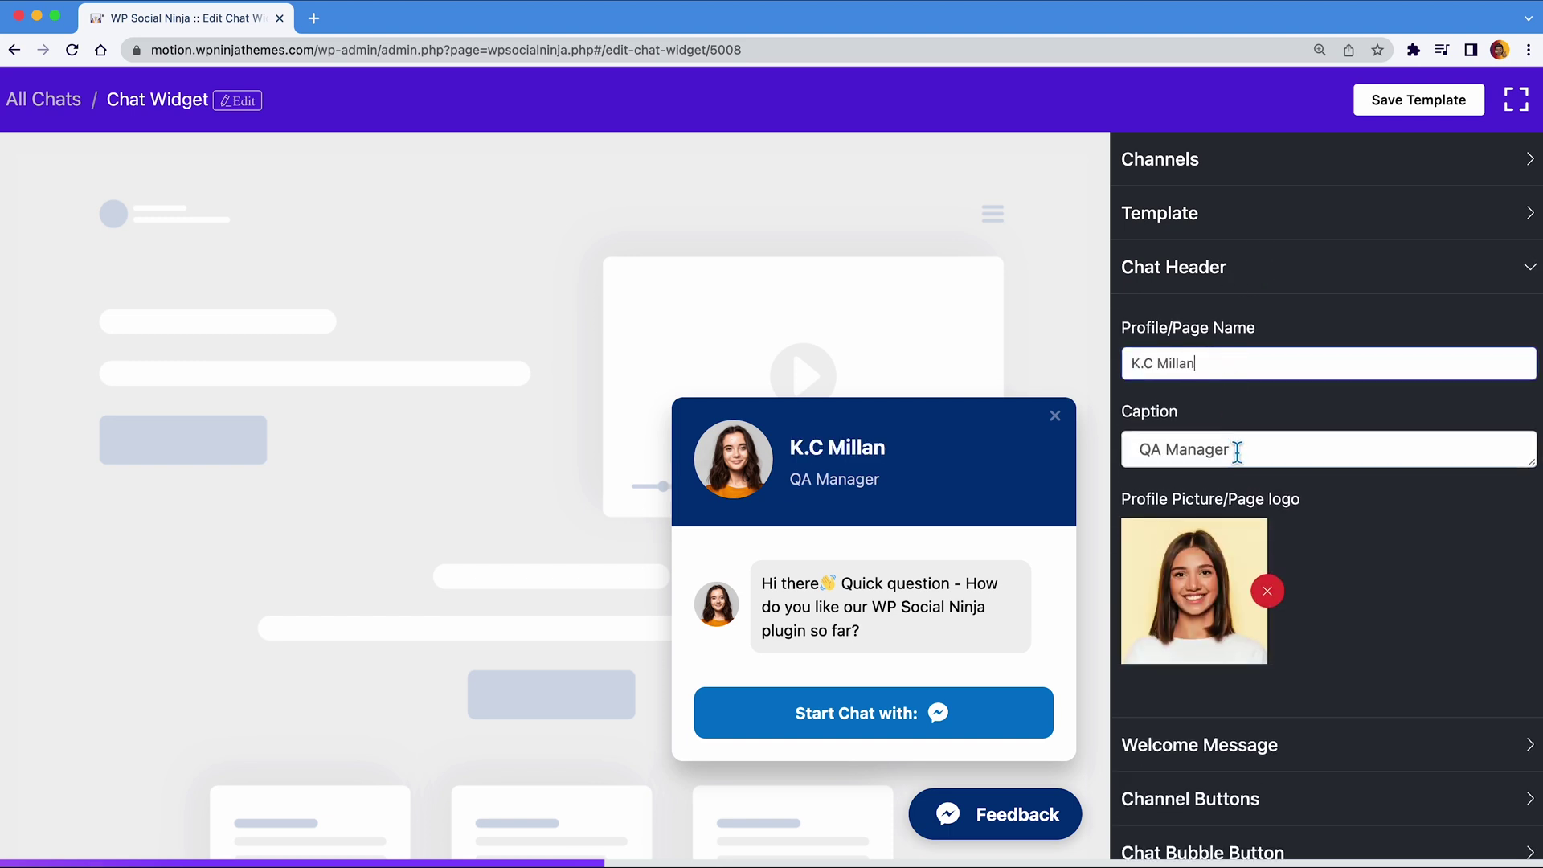
{"action": "triple_click", "coordinate": [1234, 447]}
{"action": "type", "text": "Relationship Manager"}
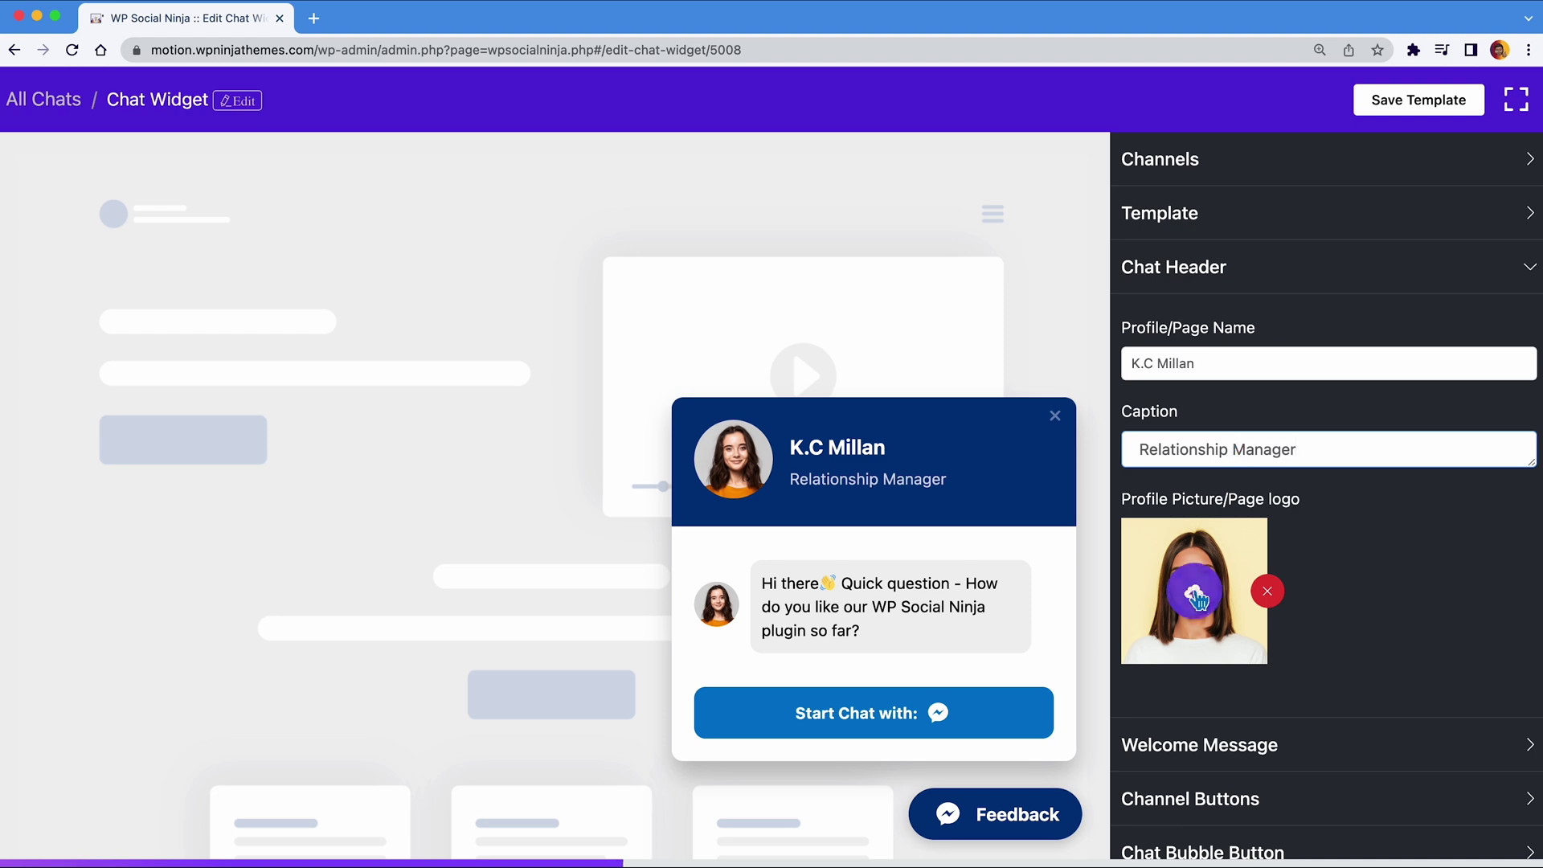
{"action": "left_click", "coordinate": [1194, 597]}
{"action": "left_click", "coordinate": [316, 337]}
{"action": "left_click", "coordinate": [1390, 807]}
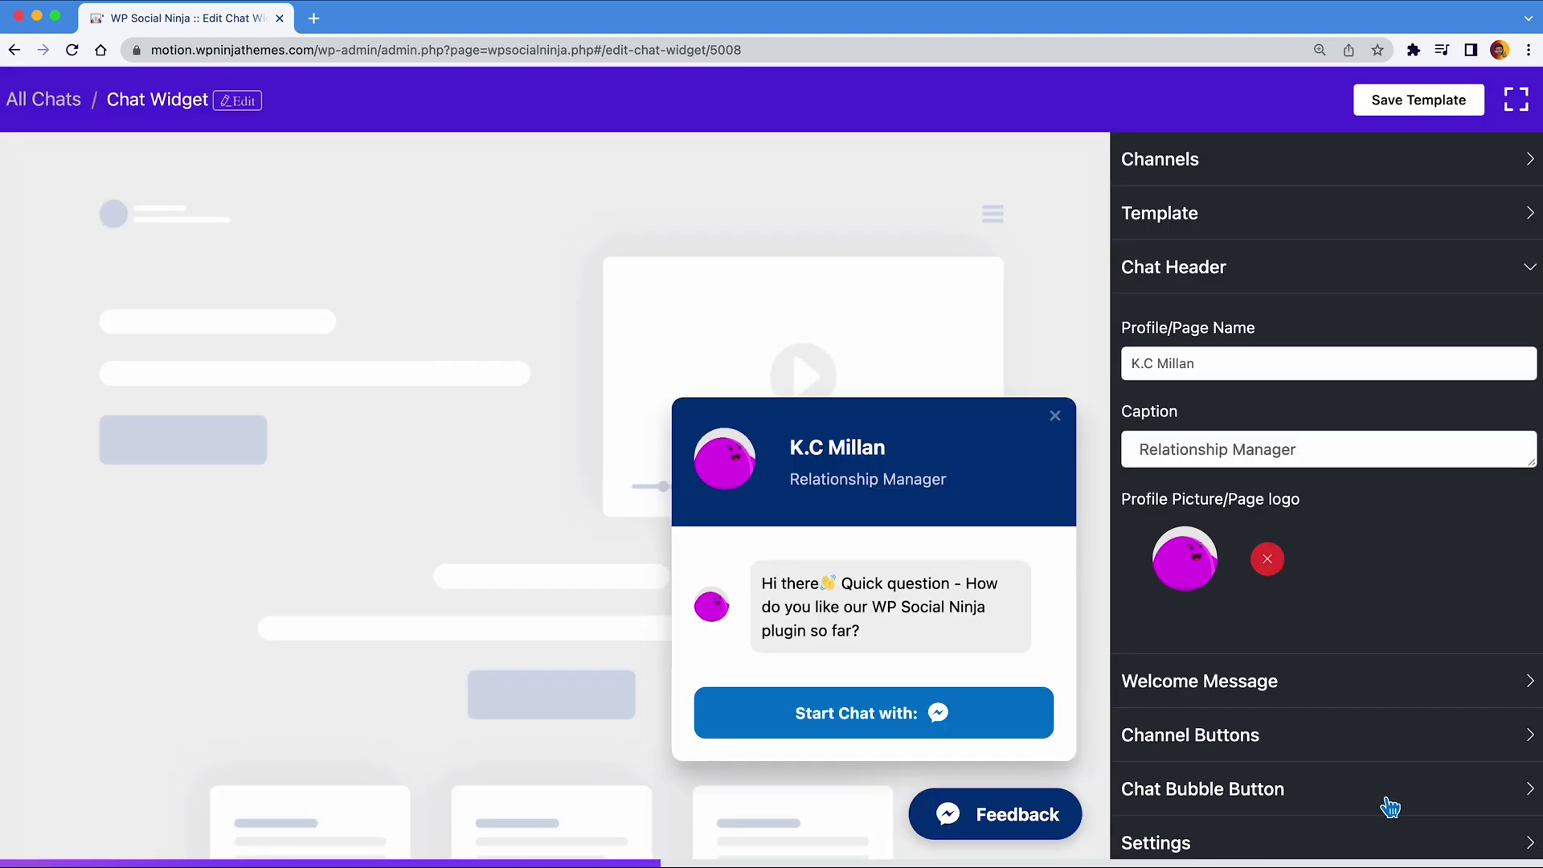
Step: Rewrite the welcome greeting after the wave to an "I am Millan" message
{"action": "left_click", "coordinate": [1313, 682]}
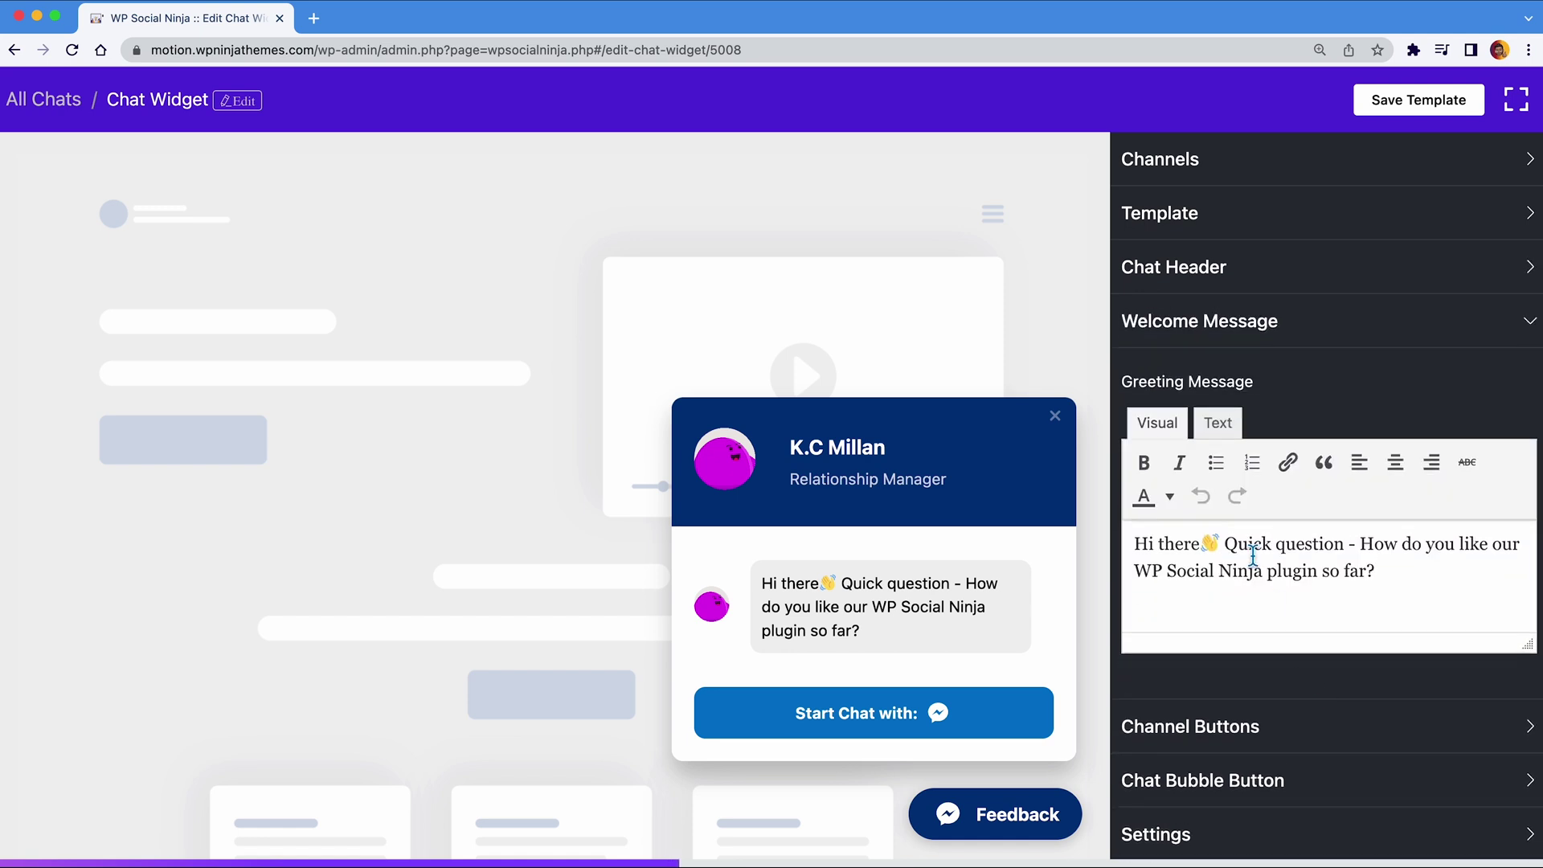
{"action": "left_click_drag", "start_coordinate": [1376, 570], "coordinate": [1226, 545]}
{"action": "key", "text": "BackSpace"}
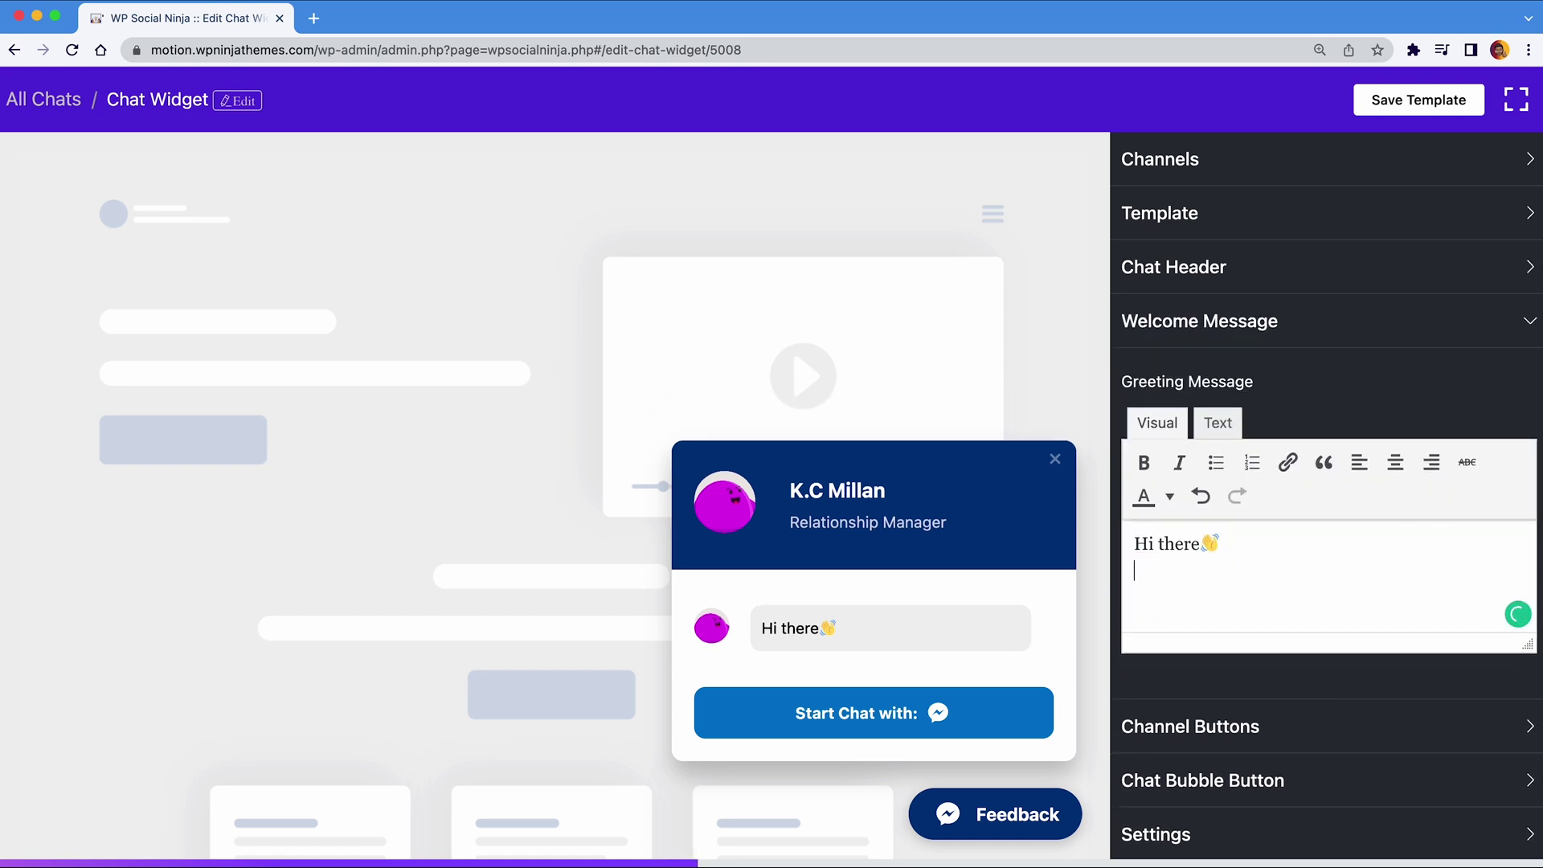
{"action": "key", "text": "ctrl+z"}
{"action": "left_click", "coordinate": [1245, 327]}
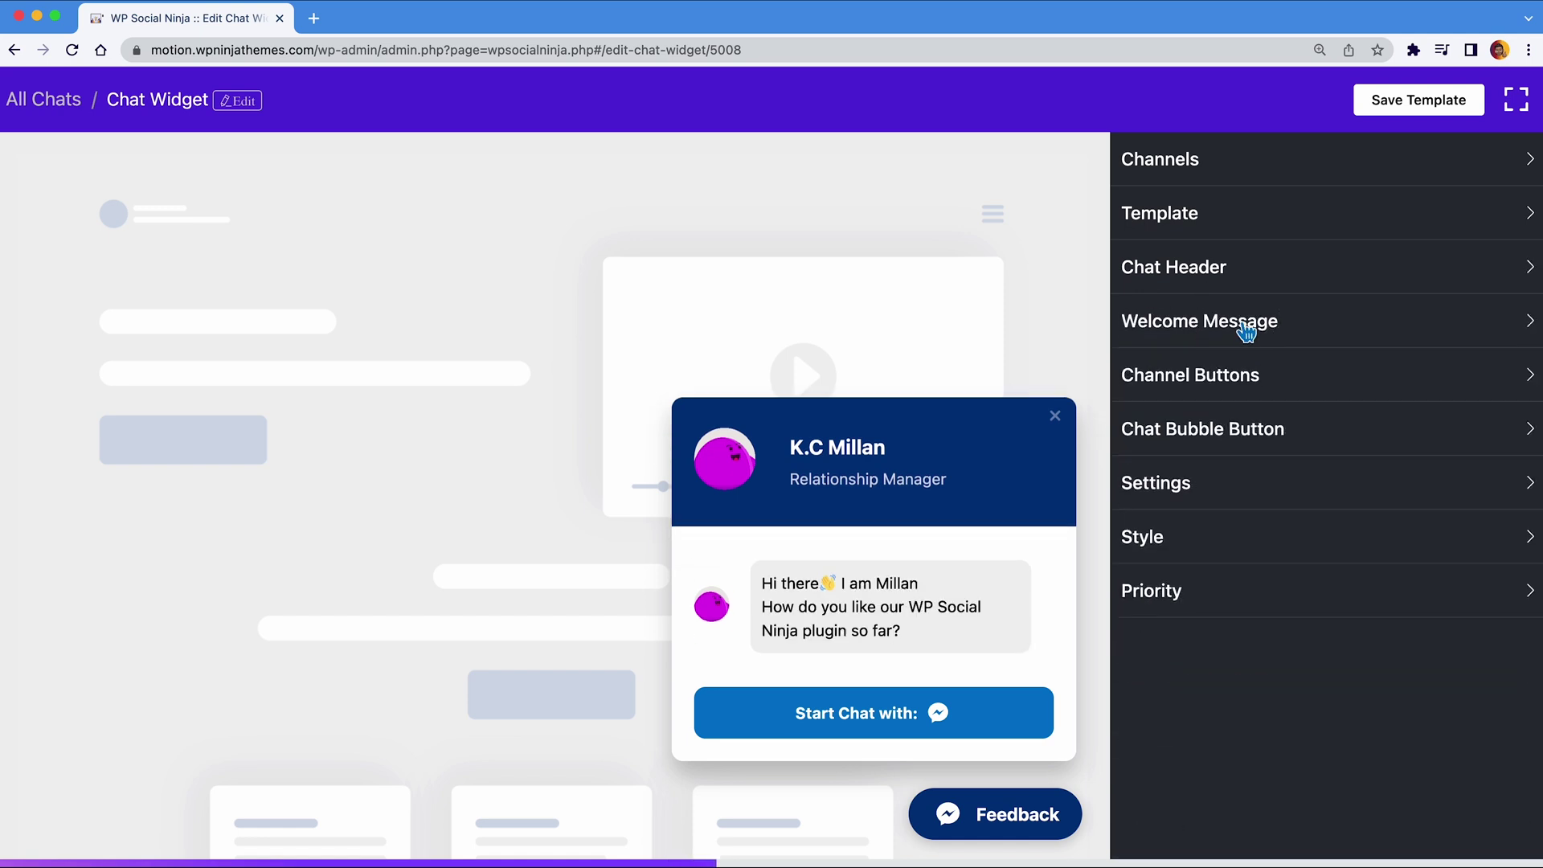
{"action": "left_click", "coordinate": [1293, 386]}
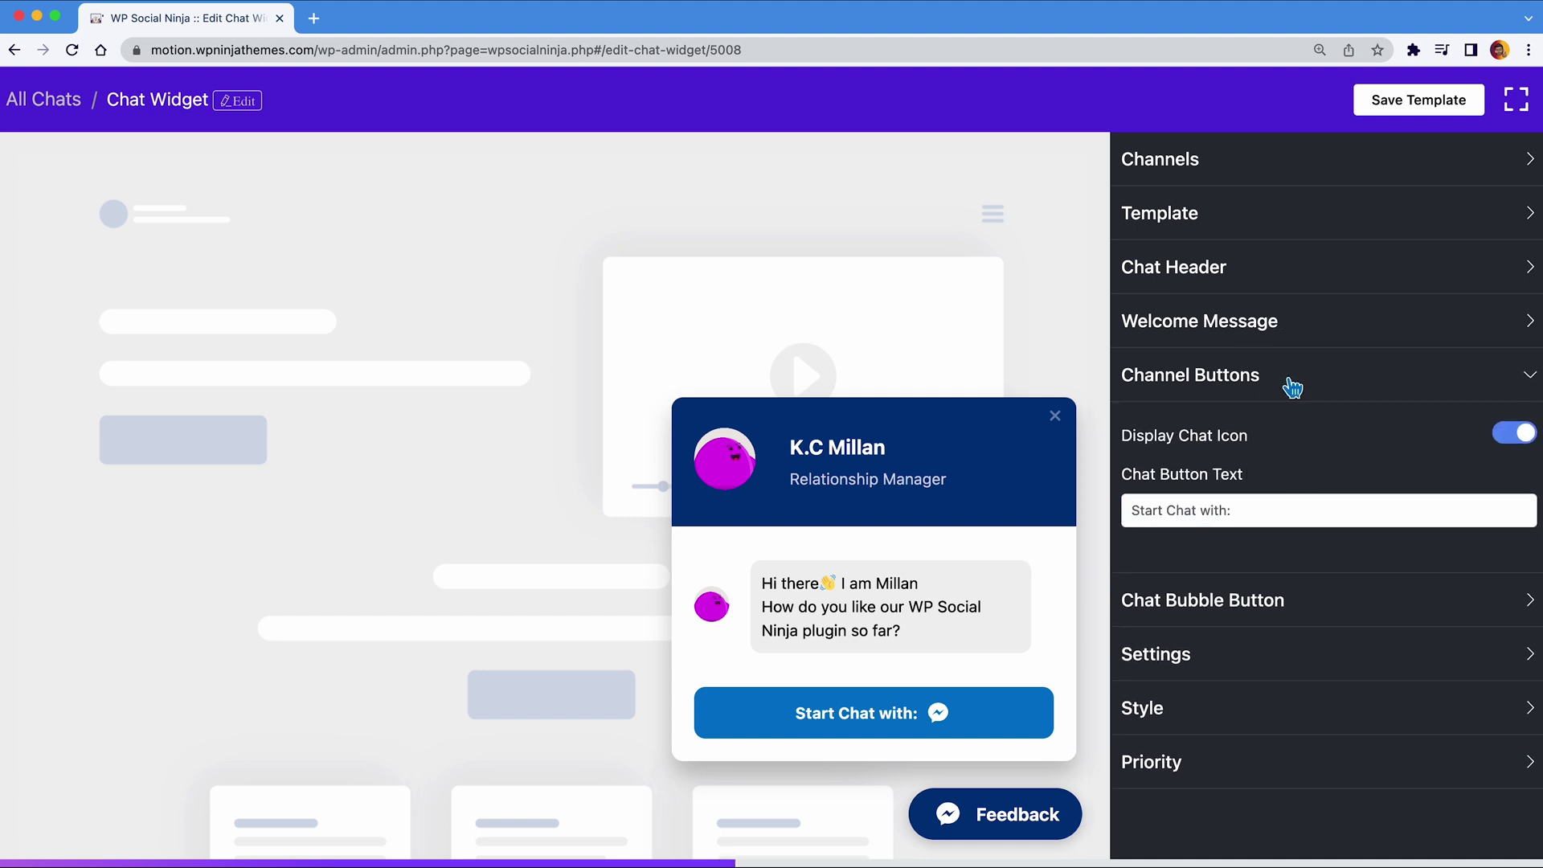
Step: Keep the chat button icon on and shorten its text to "Chat with:"
{"action": "left_click", "coordinate": [1522, 437]}
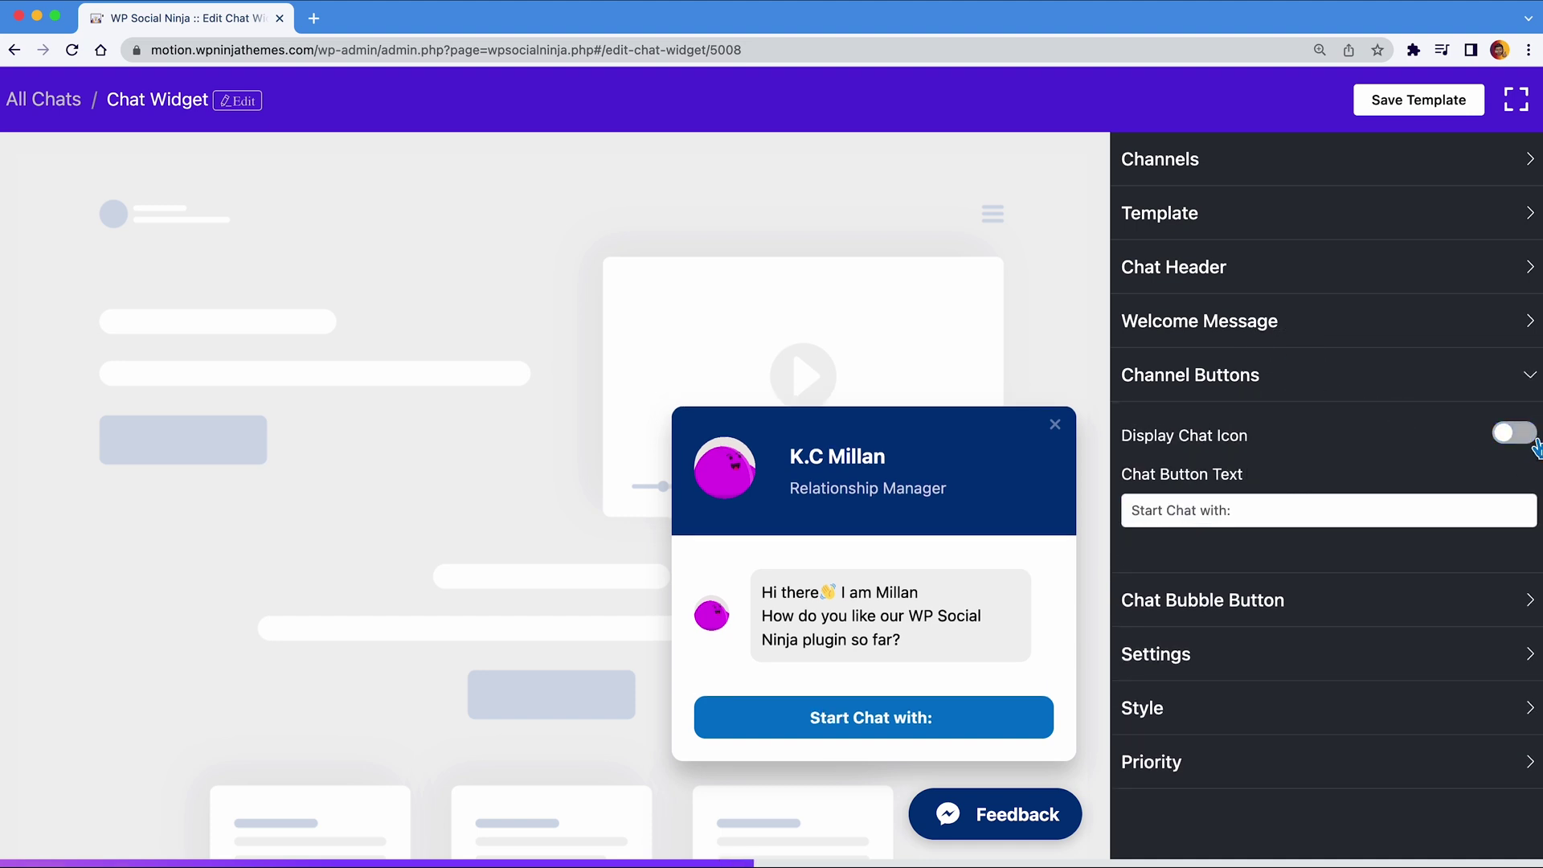
{"action": "left_click", "coordinate": [1188, 512]}
{"action": "double_click", "coordinate": [1181, 511]}
{"action": "key", "text": "super+a"}
{"action": "type", "text": "Chat with:"}
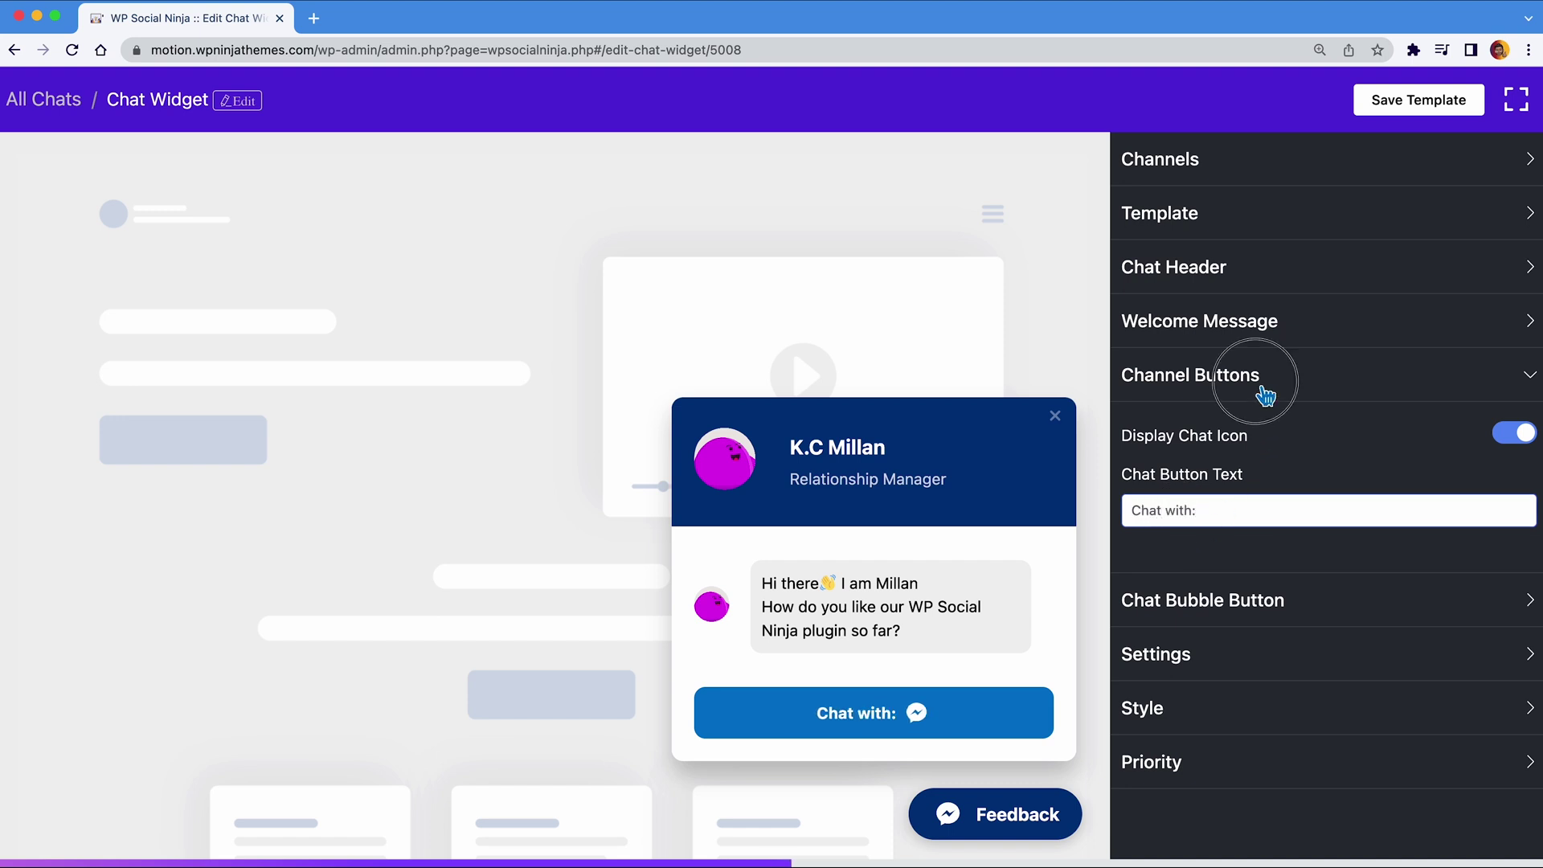
{"action": "left_click", "coordinate": [1175, 388]}
{"action": "left_click", "coordinate": [1266, 428]}
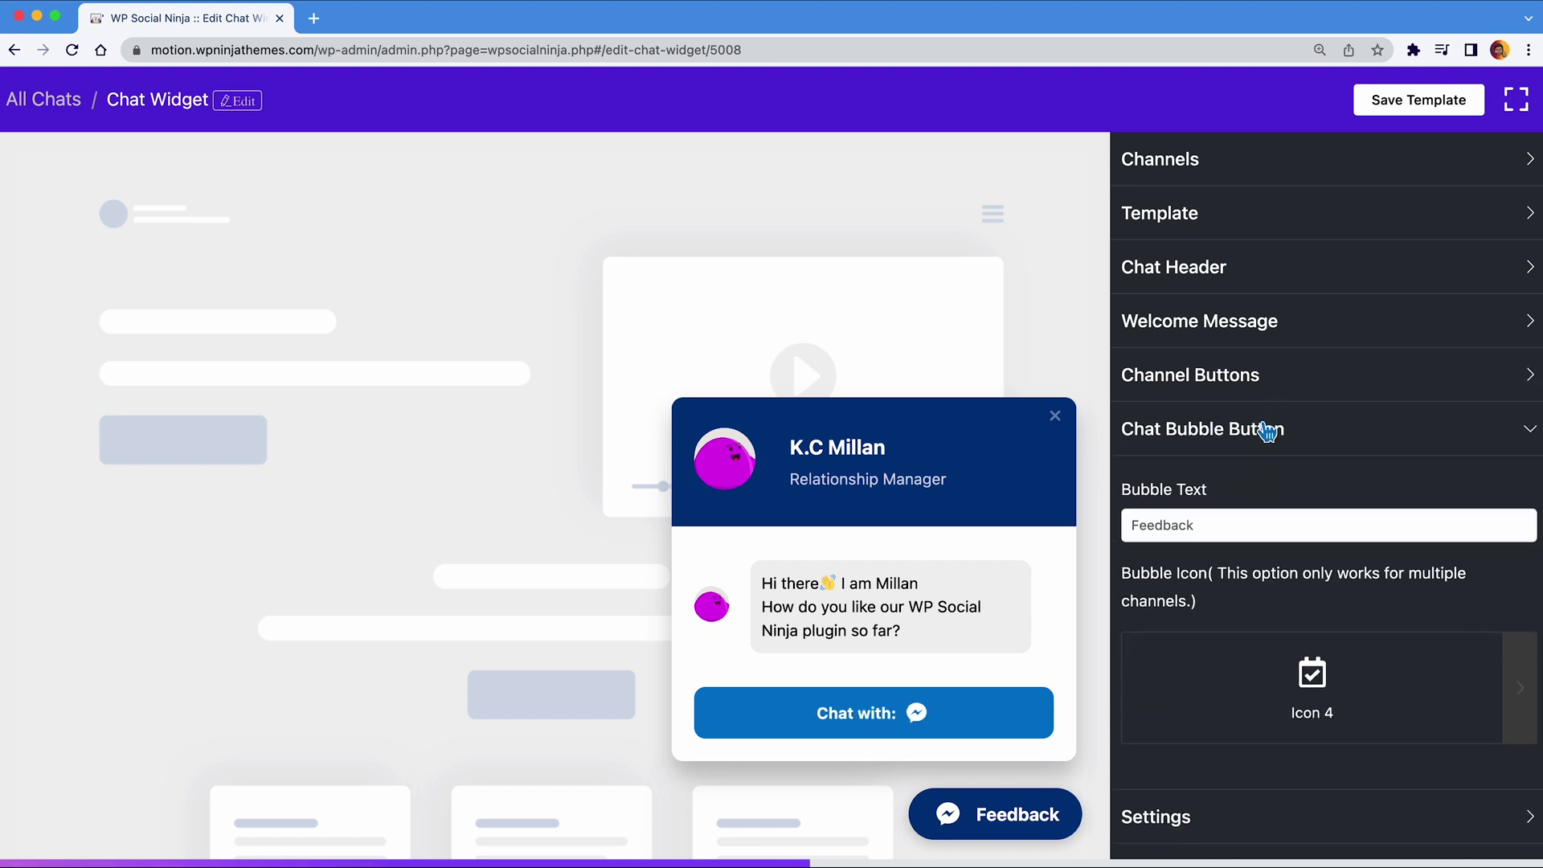
{"action": "scroll", "coordinate": [1267, 431], "scroll_direction": "down", "scroll_amount": 1}
Step: Change the bubble text from Feedback to "Need Help ?" while keeping Icon 4
{"action": "double_click", "coordinate": [1226, 502]}
{"action": "type", "text": "Need Help ?"}
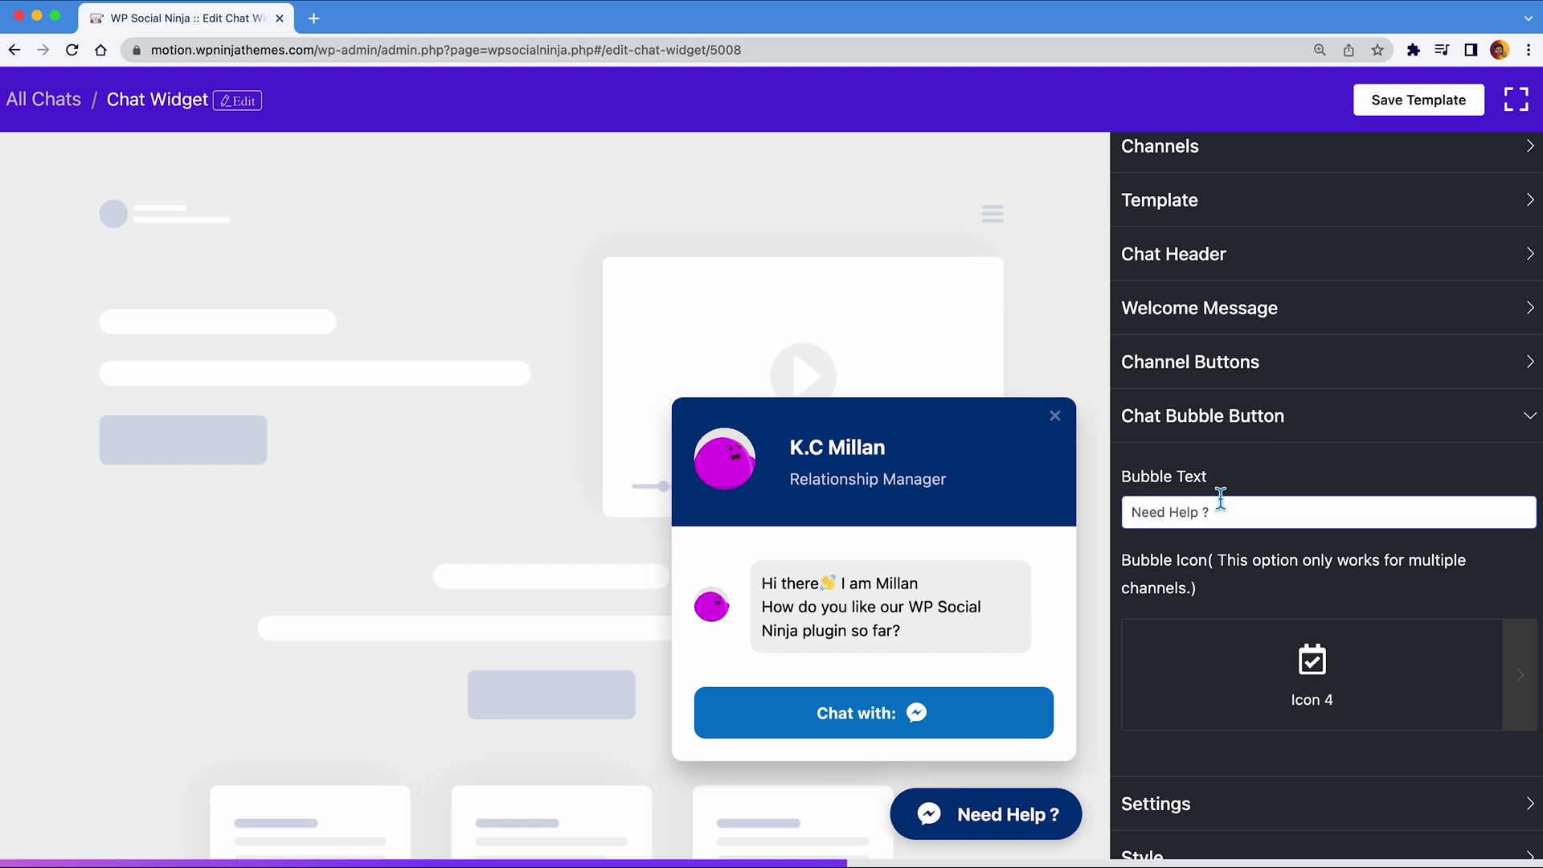
{"action": "left_click", "coordinate": [1520, 676]}
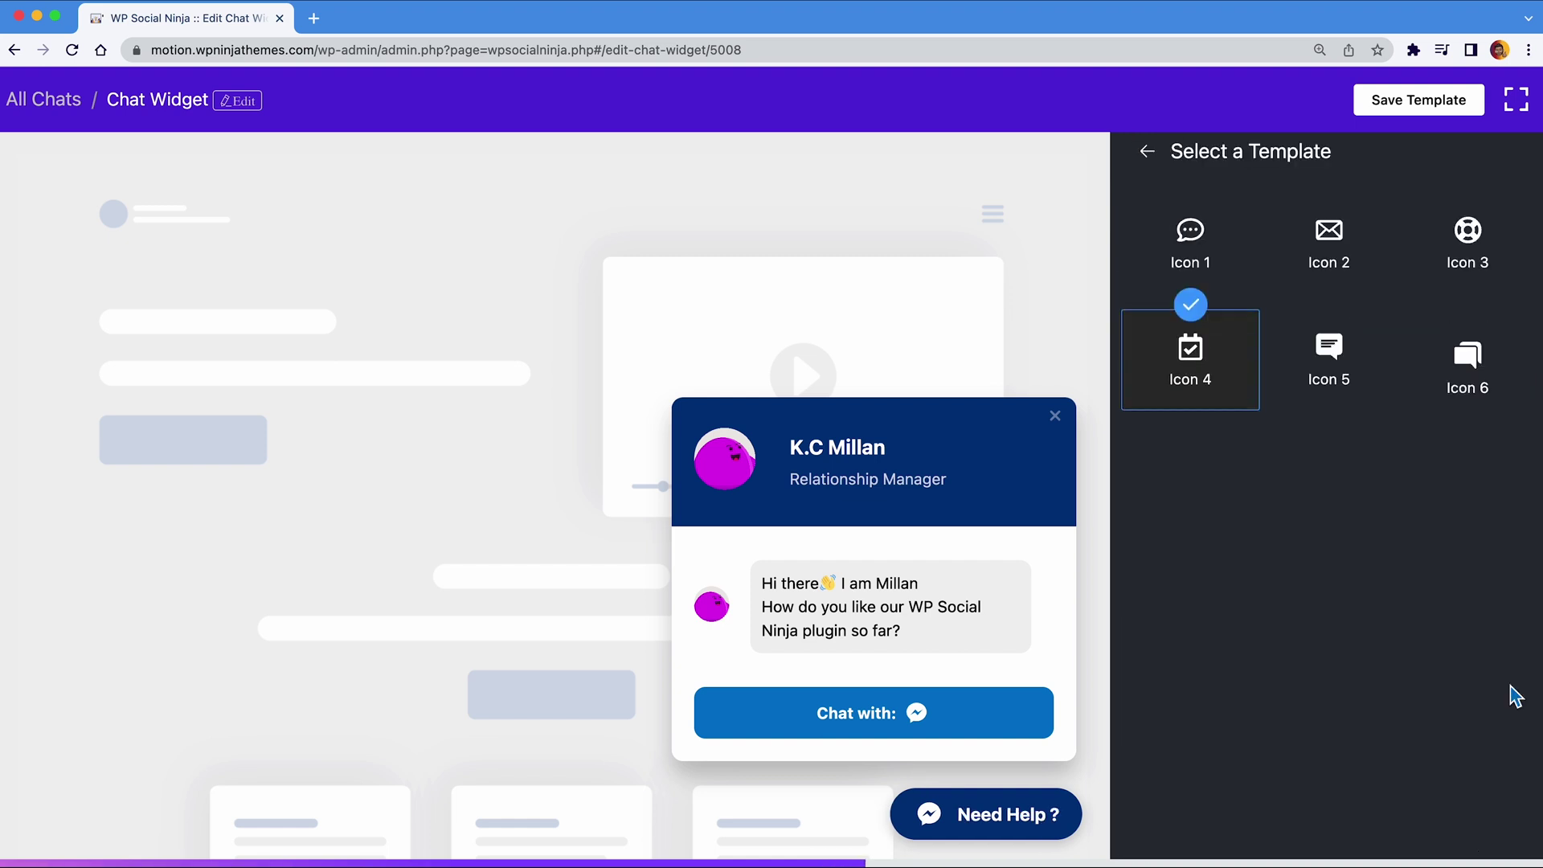
{"action": "left_click", "coordinate": [1151, 160]}
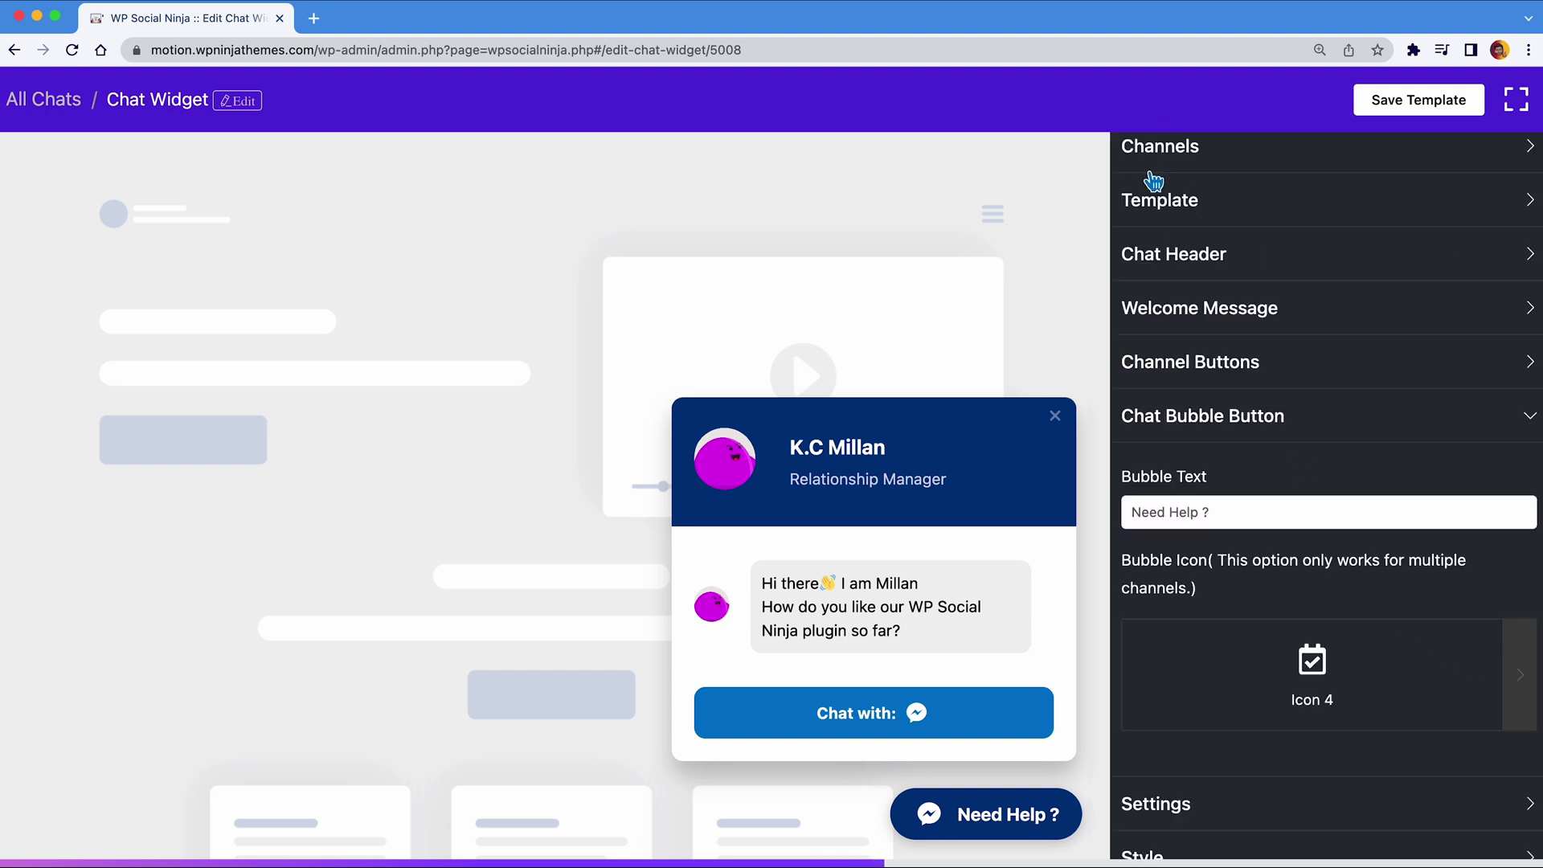
{"action": "left_click", "coordinate": [1175, 417]}
Step: Keep the bubble at Bottom Right and leave the include/exclude page lists unchanged
{"action": "left_click", "coordinate": [1198, 482]}
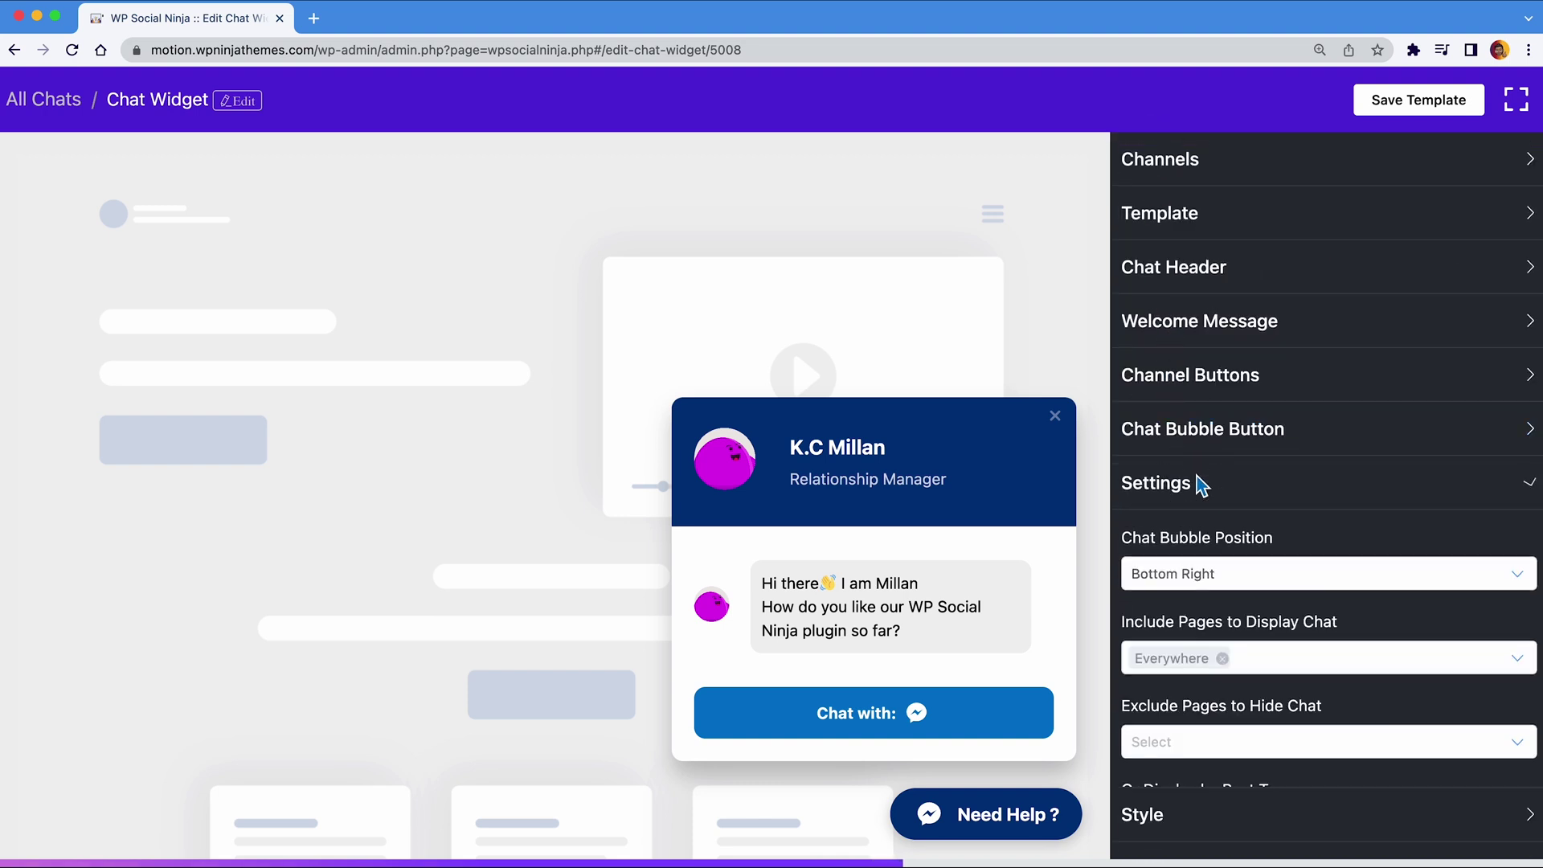
{"action": "scroll", "coordinate": [1198, 482], "scroll_direction": "down", "scroll_amount": 3}
{"action": "scroll", "coordinate": [1298, 402], "scroll_direction": "down", "scroll_amount": 1}
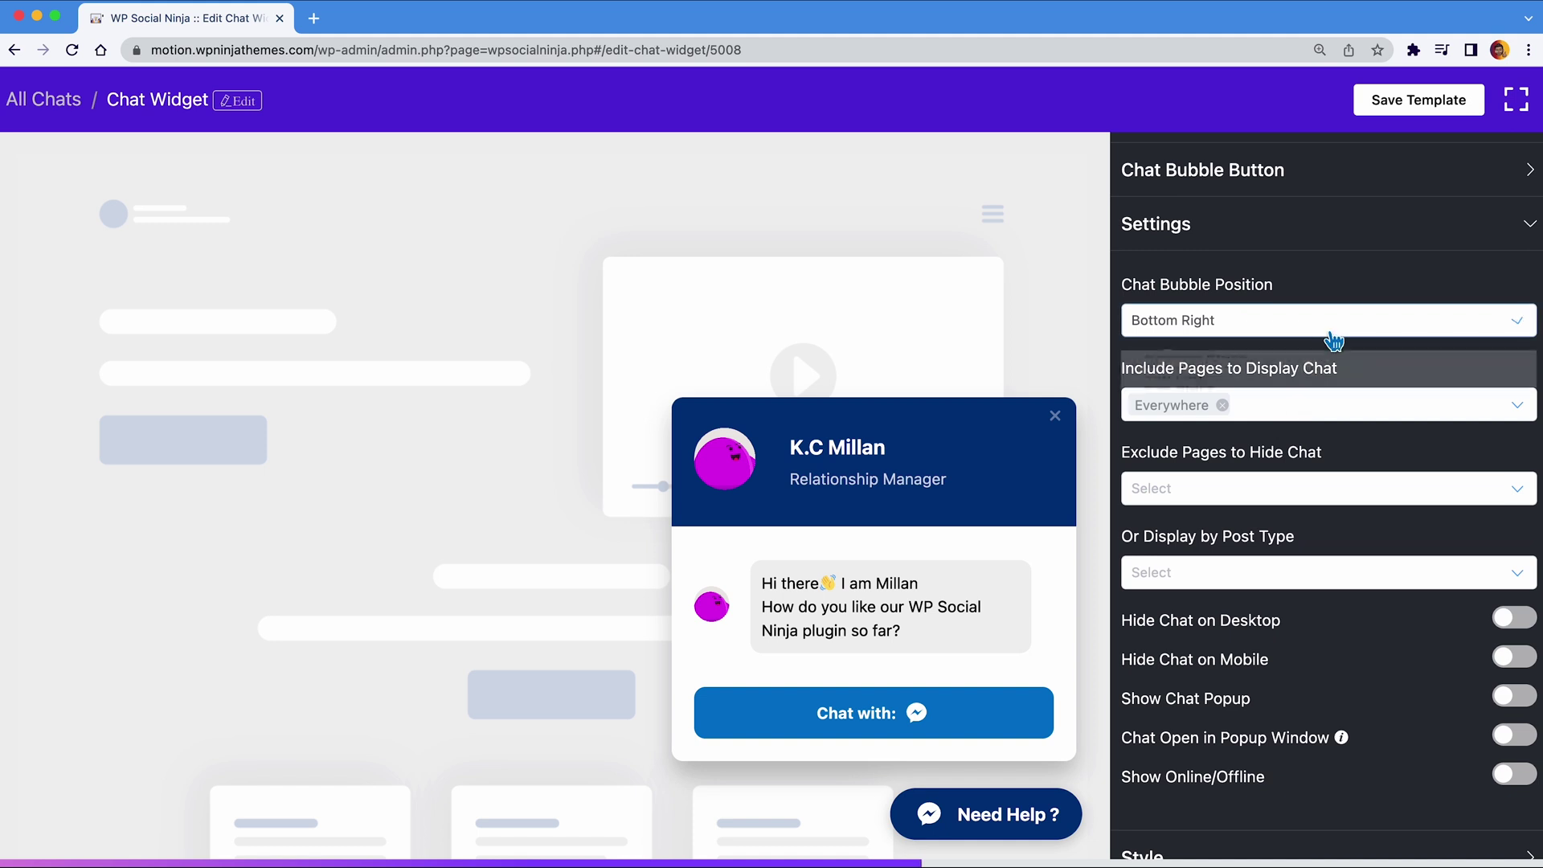
{"action": "left_click", "coordinate": [1291, 421]}
{"action": "left_click", "coordinate": [1293, 326]}
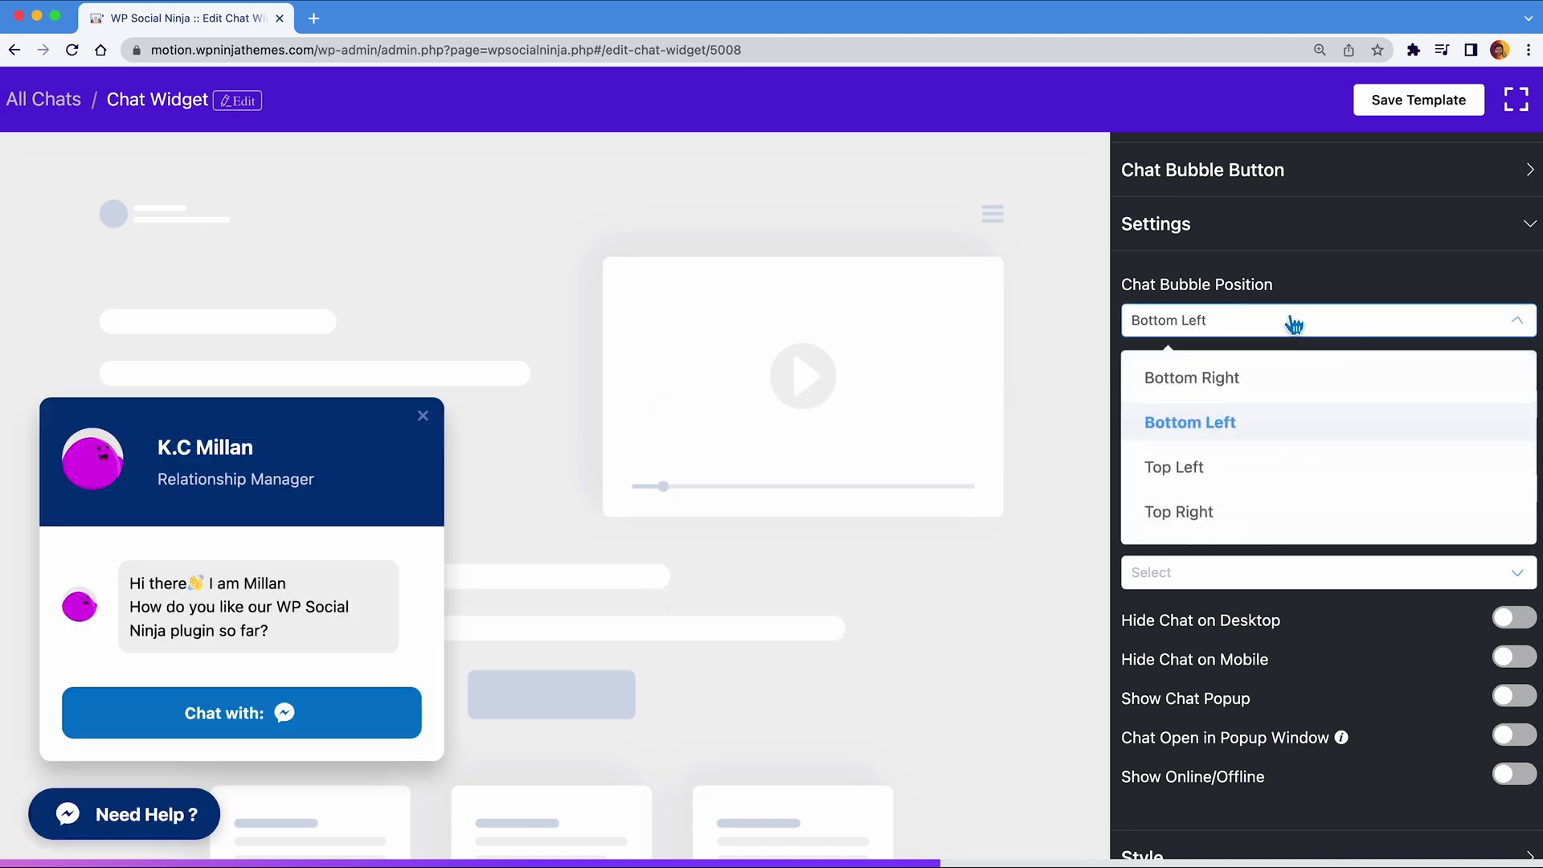
{"action": "left_click", "coordinate": [1218, 376]}
{"action": "left_click", "coordinate": [1272, 410]}
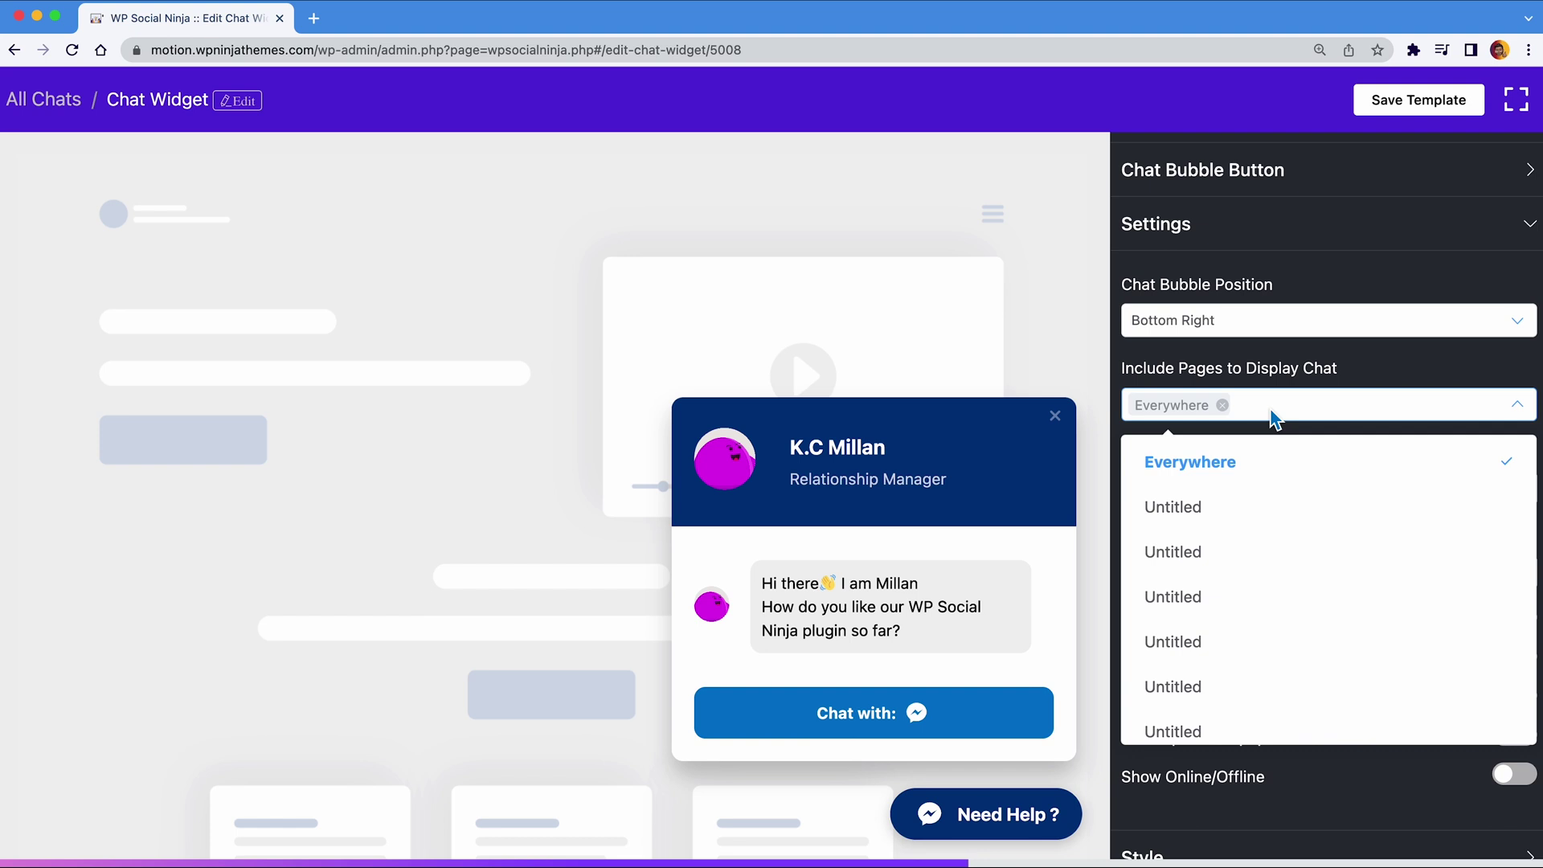
{"action": "left_click", "coordinate": [1274, 418]}
{"action": "left_click", "coordinate": [1262, 500]}
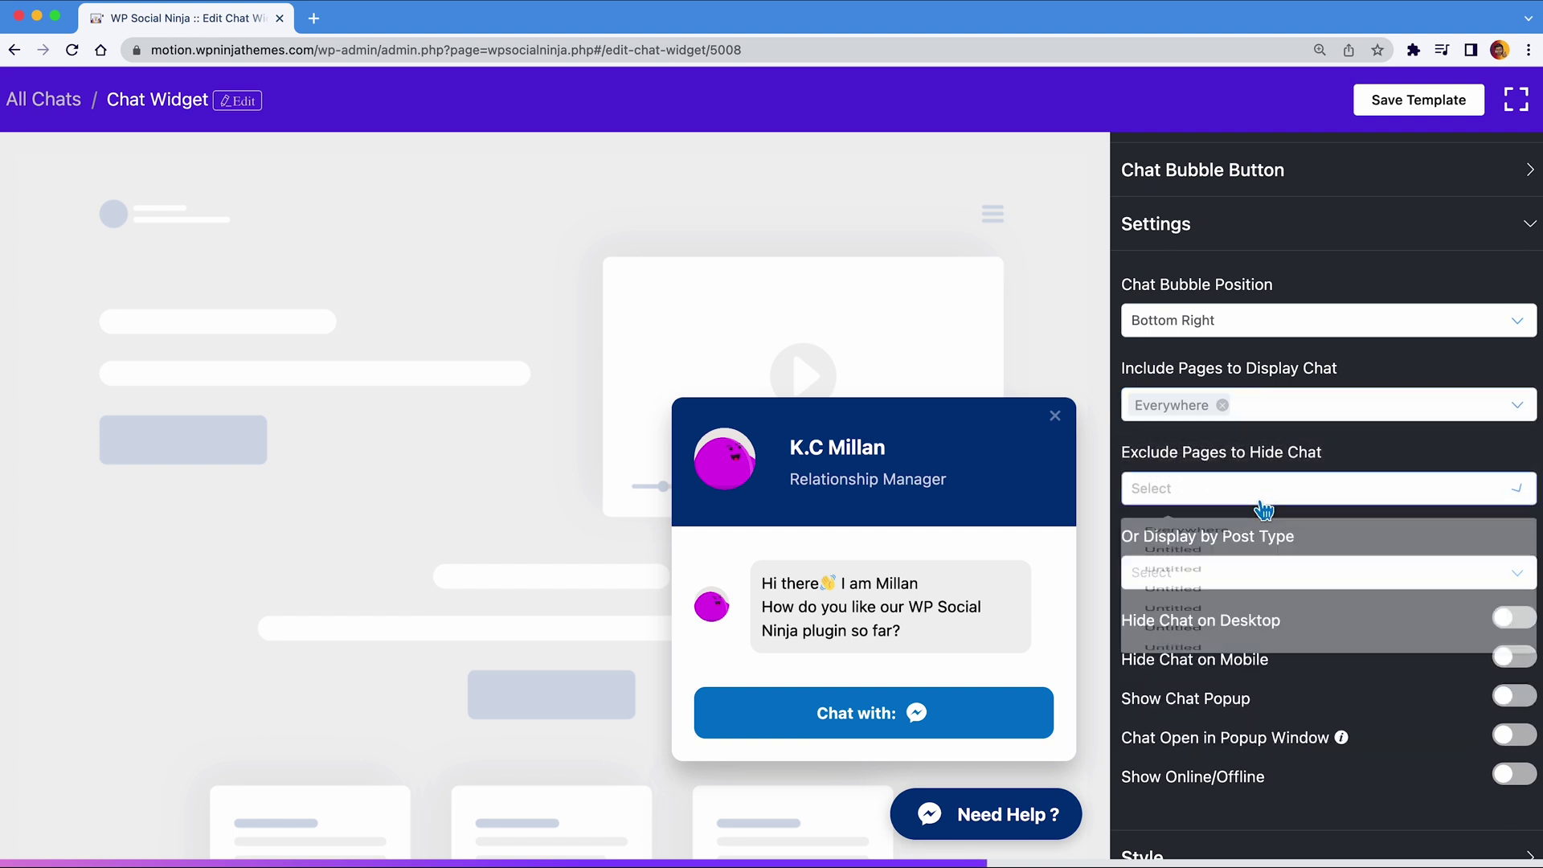
{"action": "left_click", "coordinate": [1263, 500]}
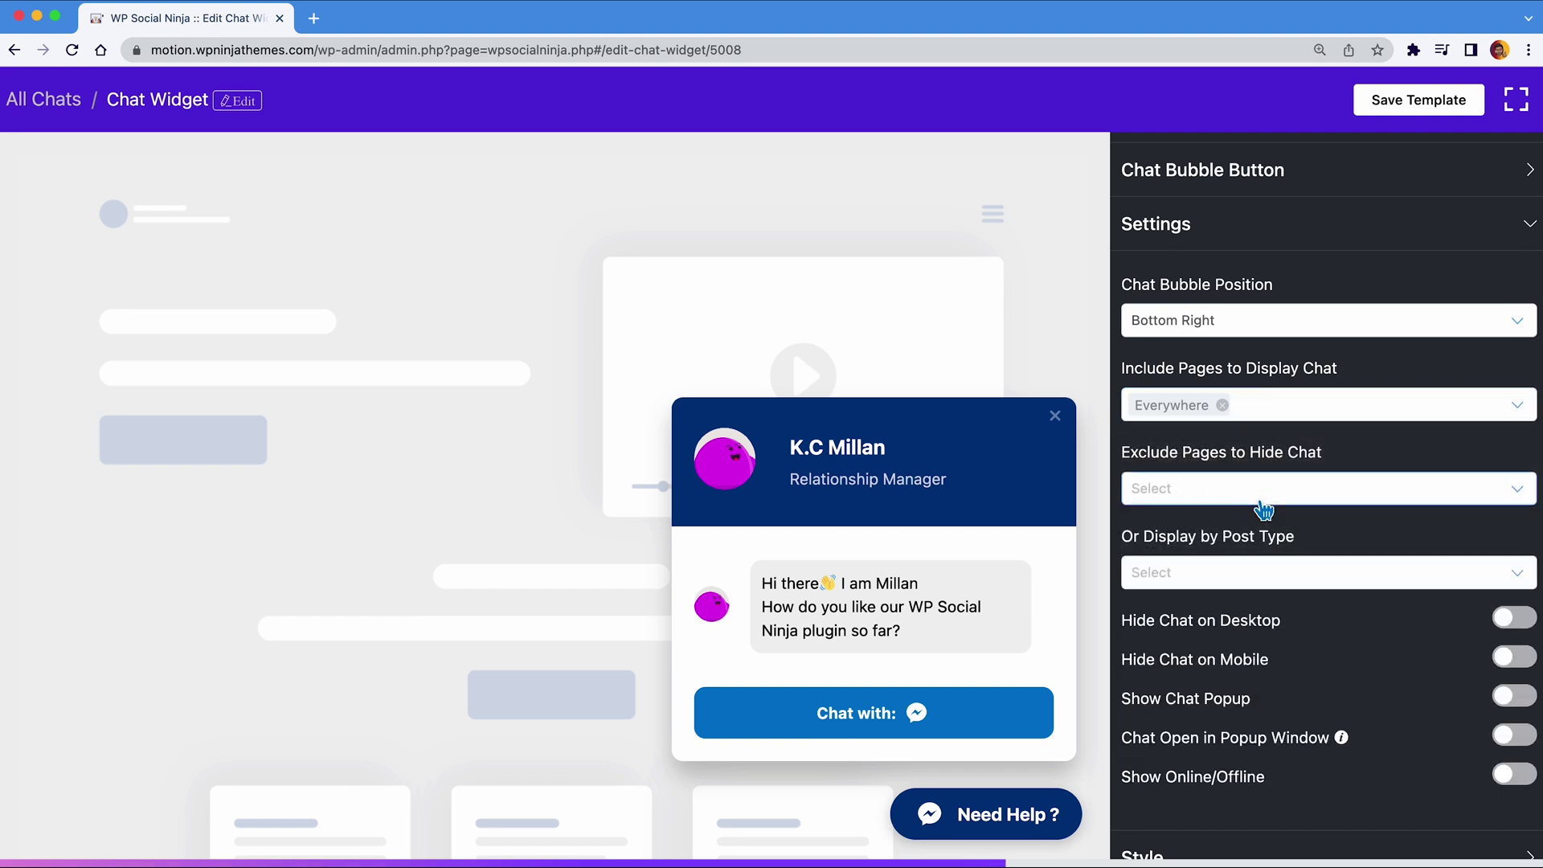
Step: Display the chat on Posts and Pages post types and hide it on mobile
{"action": "left_click", "coordinate": [1299, 576]}
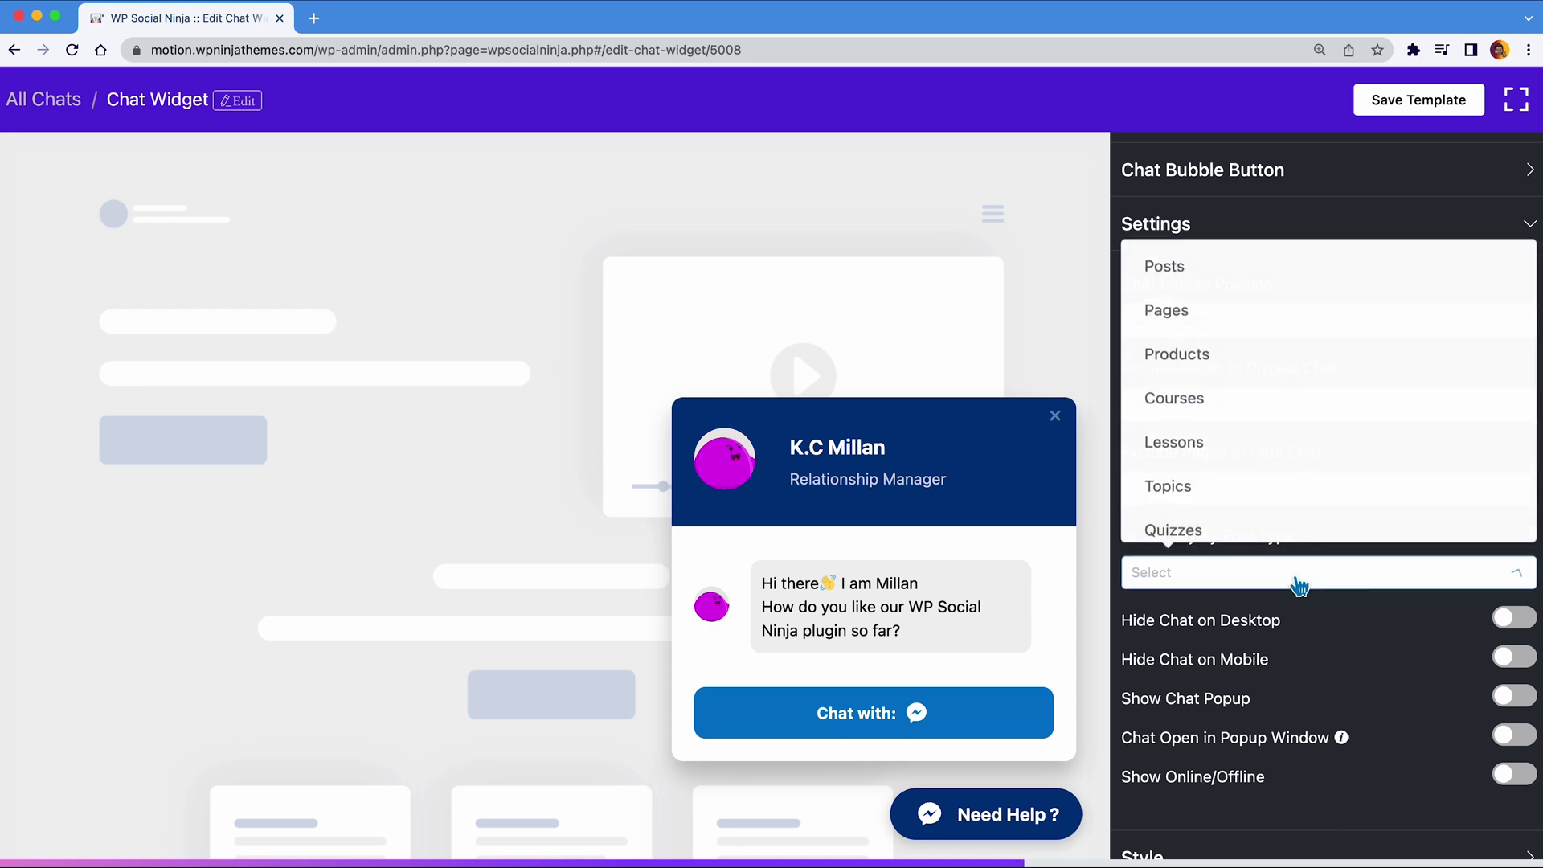
{"action": "left_click", "coordinate": [1244, 272]}
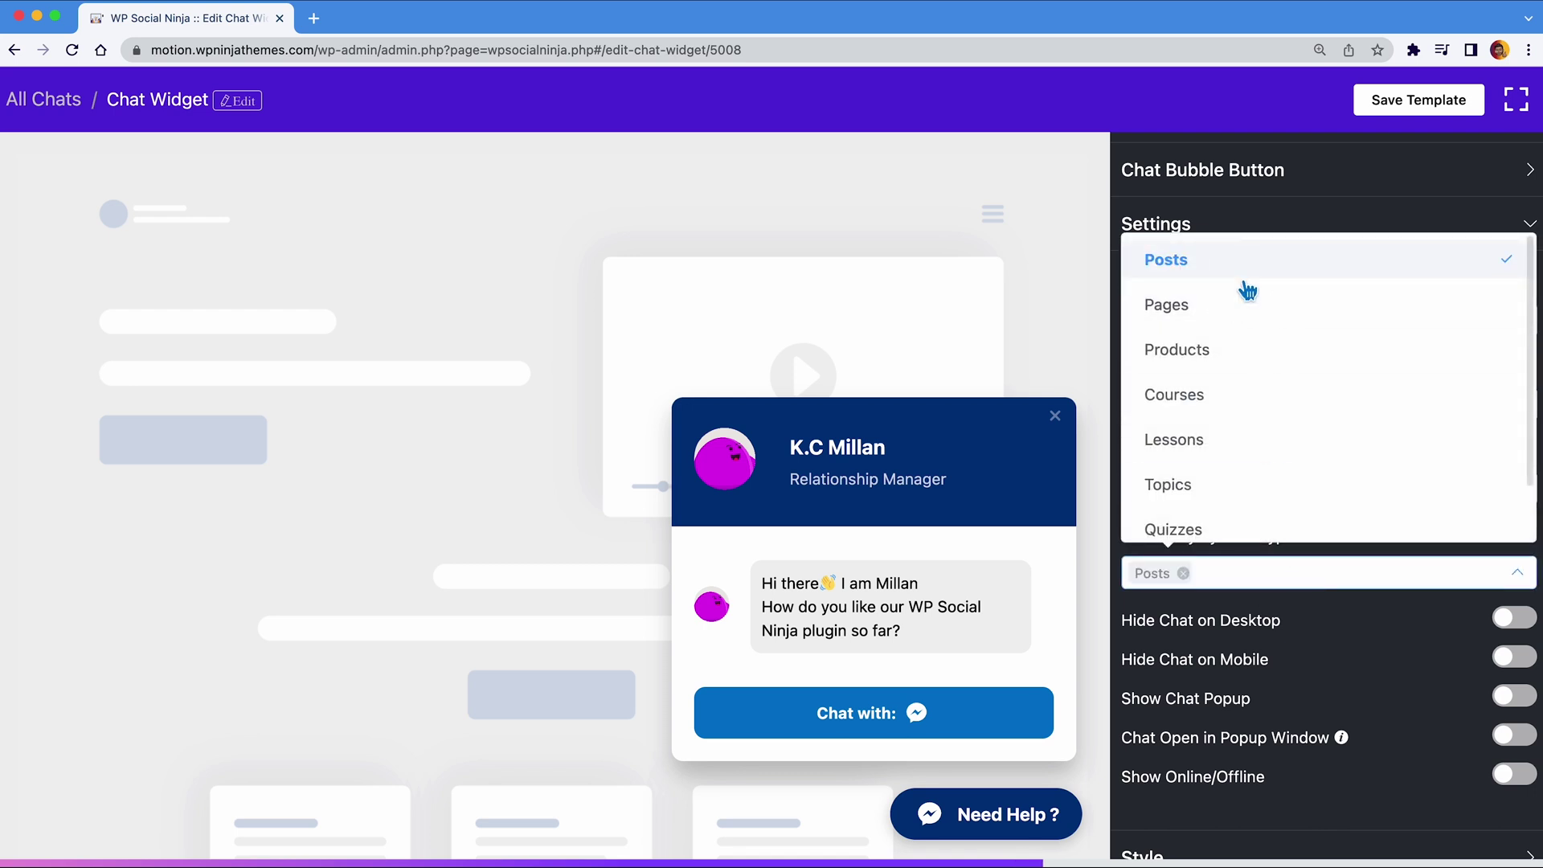
{"action": "left_click", "coordinate": [1236, 307]}
{"action": "left_click", "coordinate": [1299, 583]}
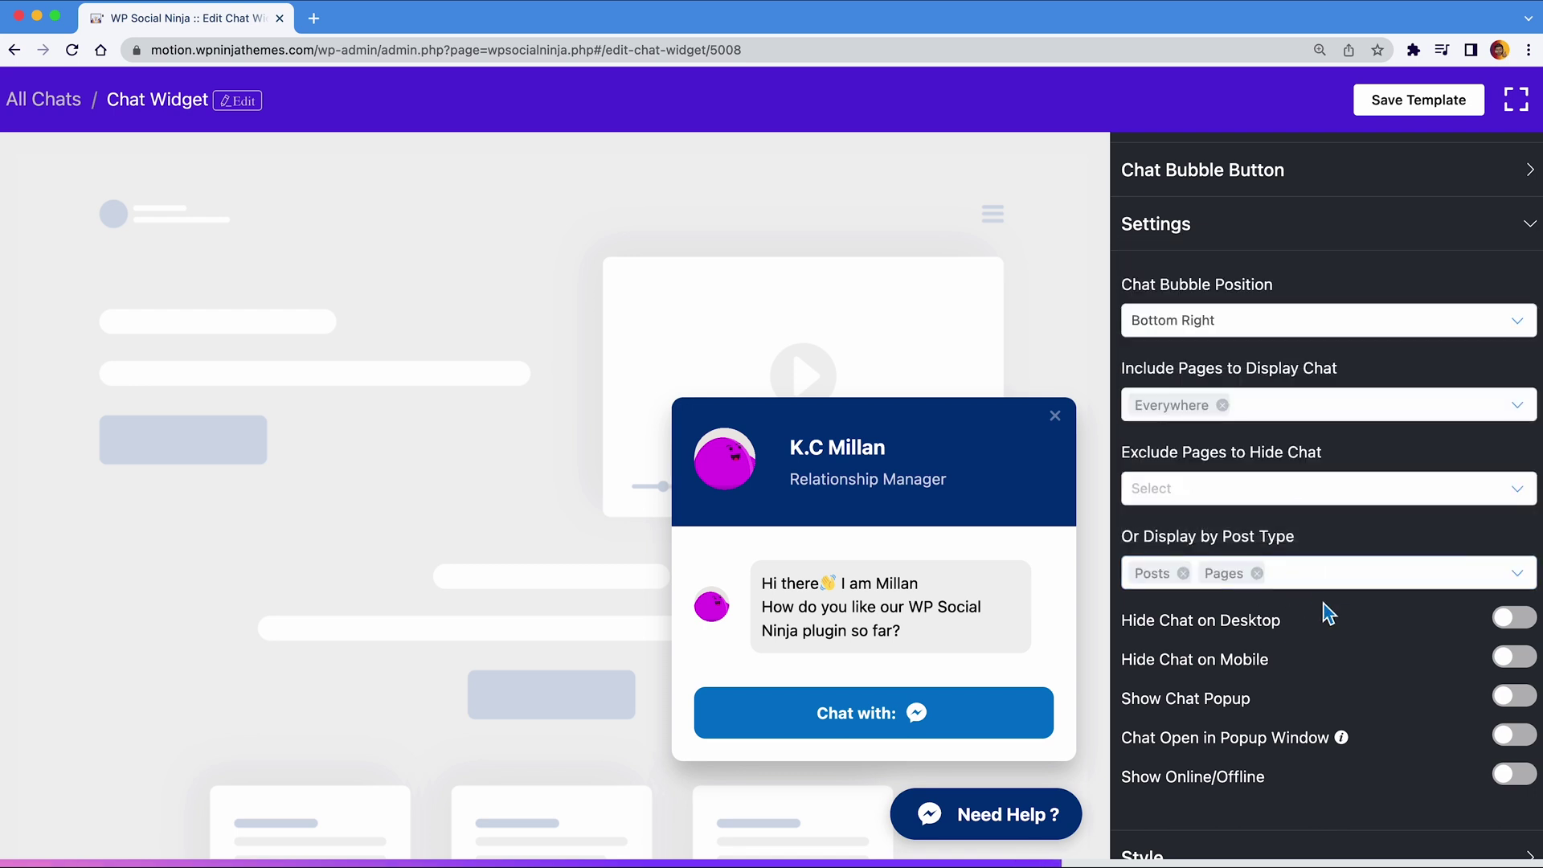
{"action": "left_click", "coordinate": [1518, 667]}
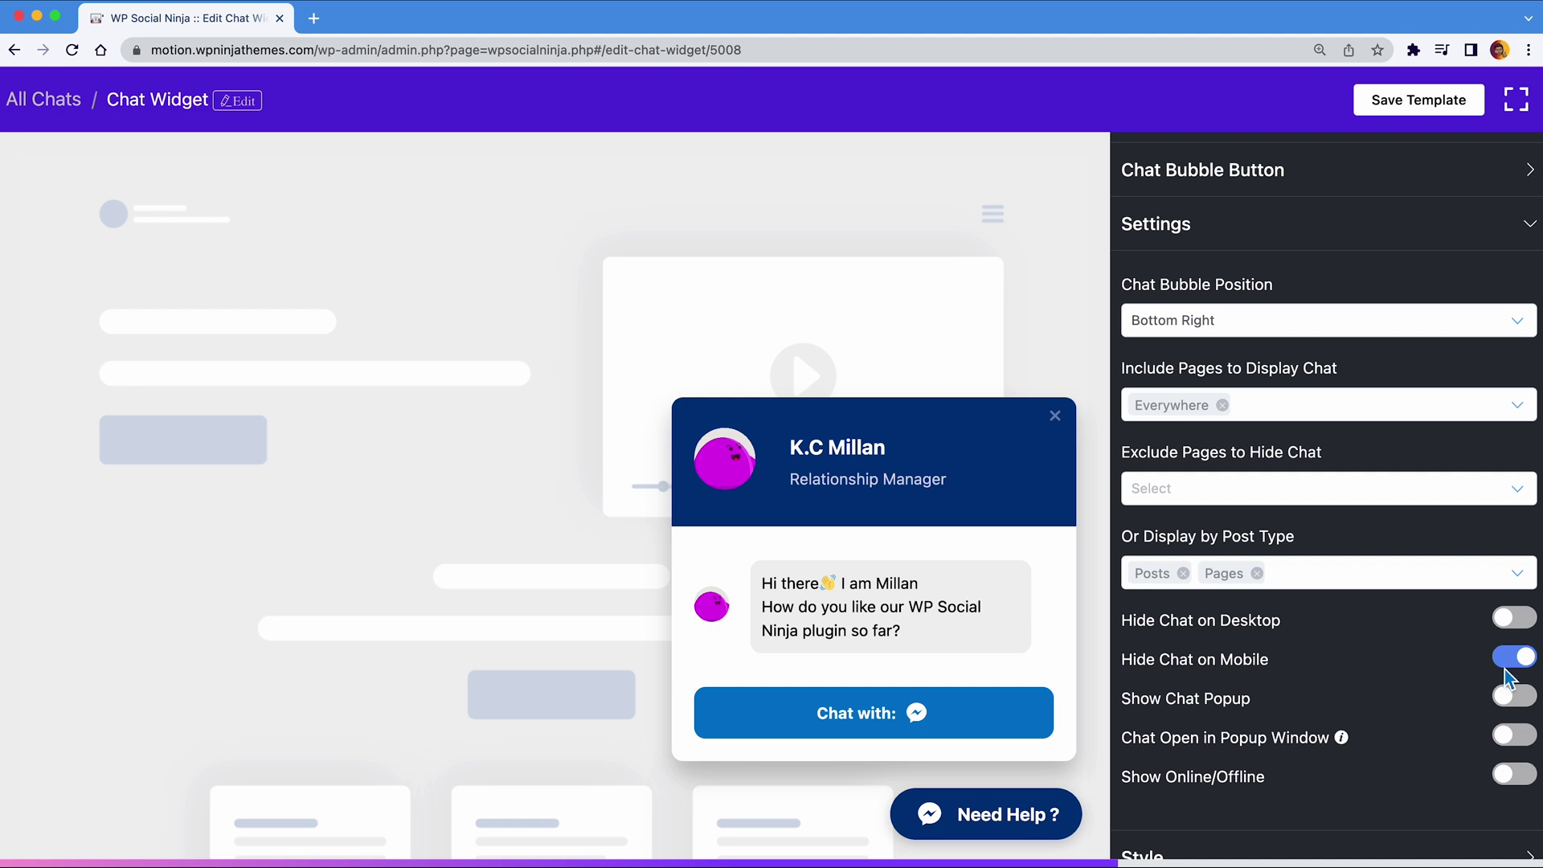
Step: Enable Show Chat Popup, Chat Open in Popup Window and Show Online/Offline status
{"action": "left_click", "coordinate": [1514, 699]}
{"action": "scroll", "coordinate": [1512, 705], "scroll_direction": "down", "scroll_amount": 1}
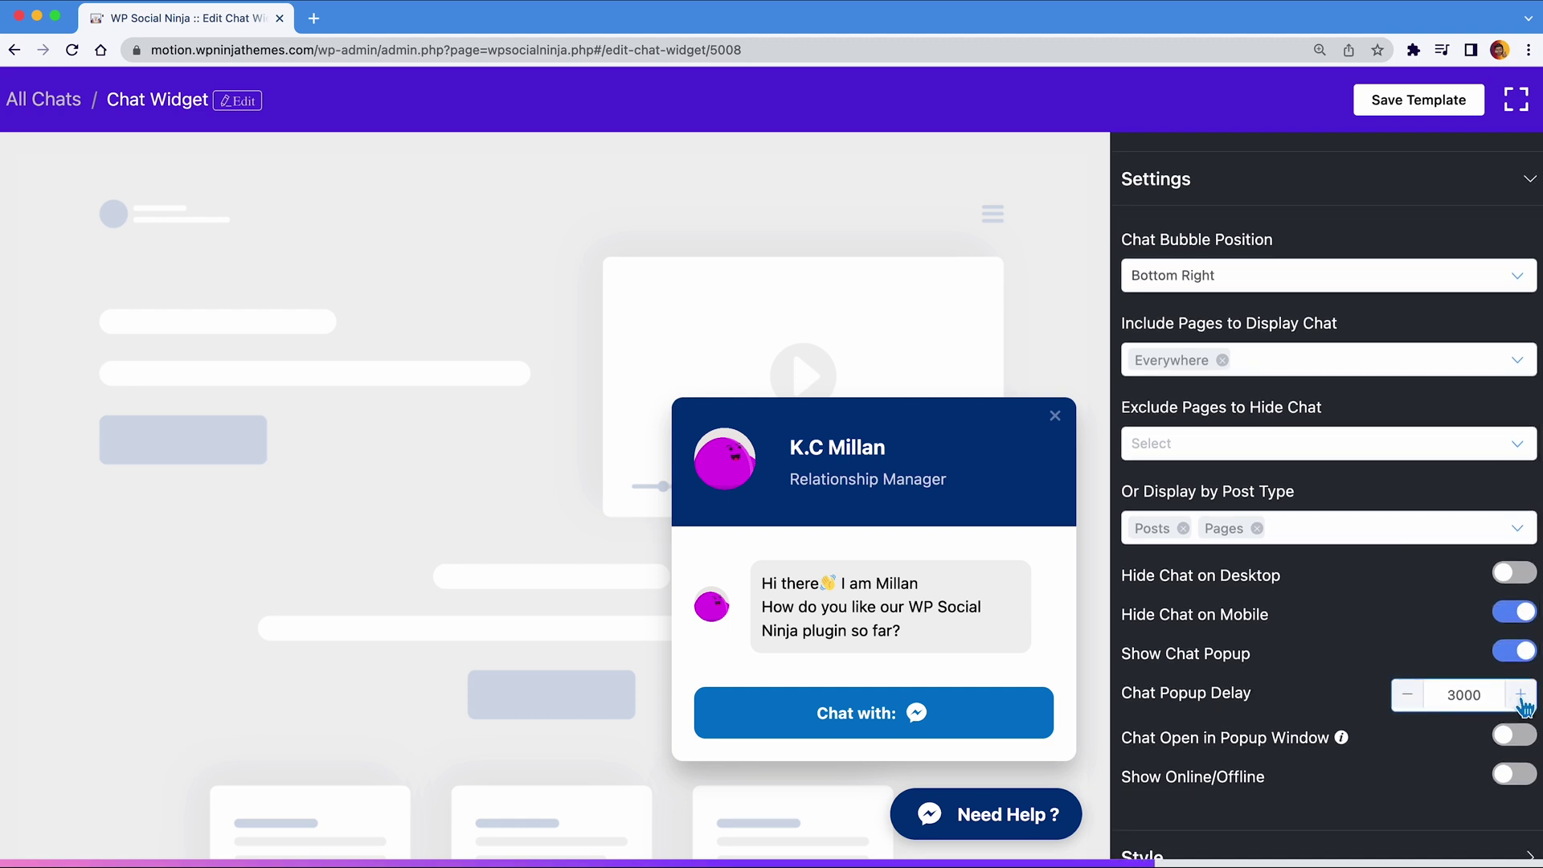
{"action": "left_click", "coordinate": [1516, 739]}
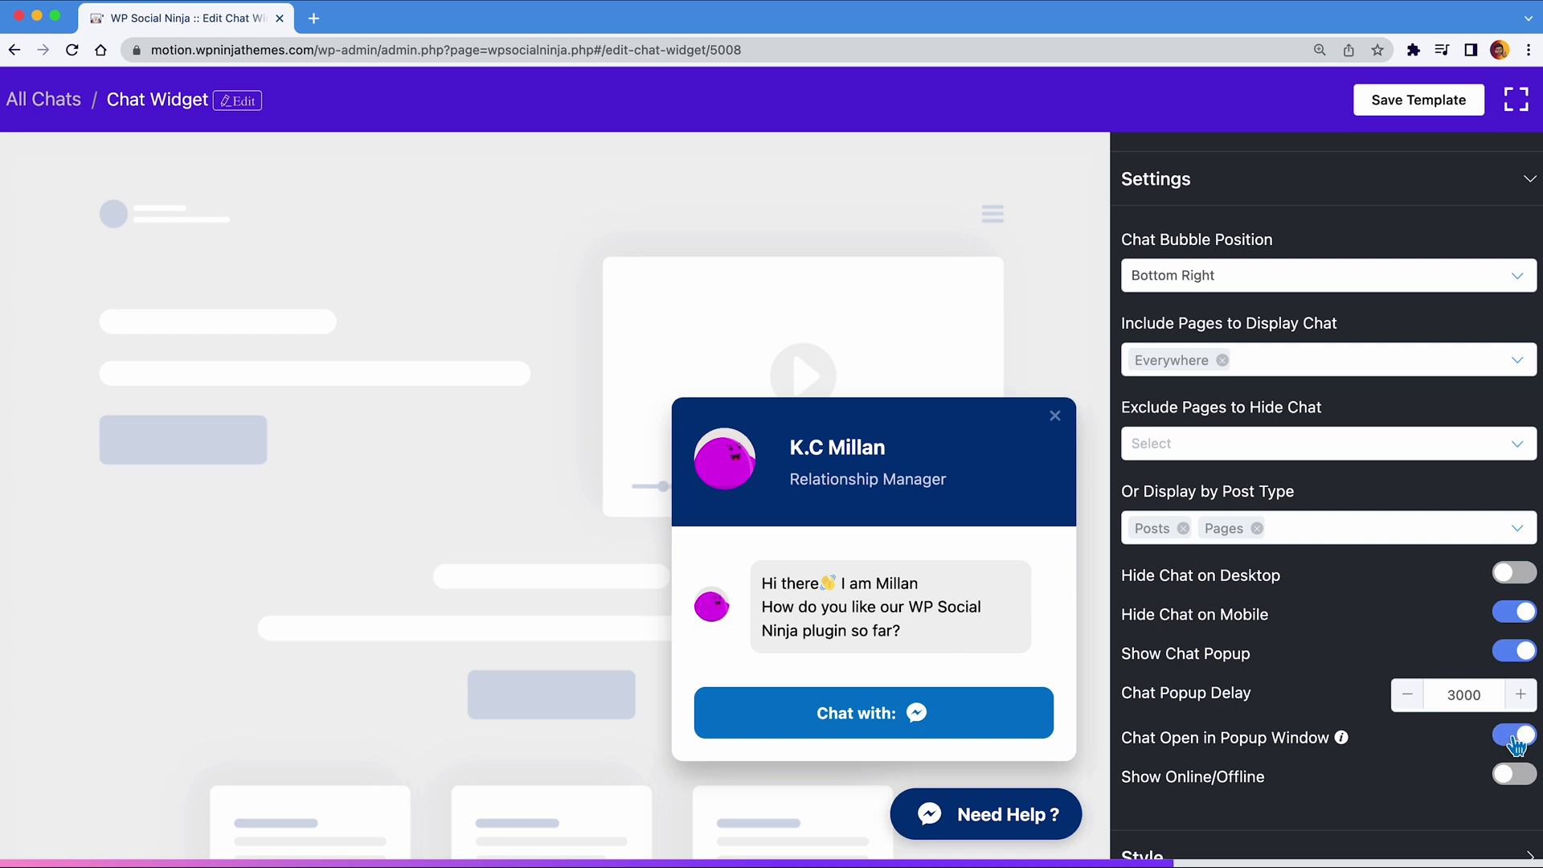
{"action": "left_click", "coordinate": [1514, 777]}
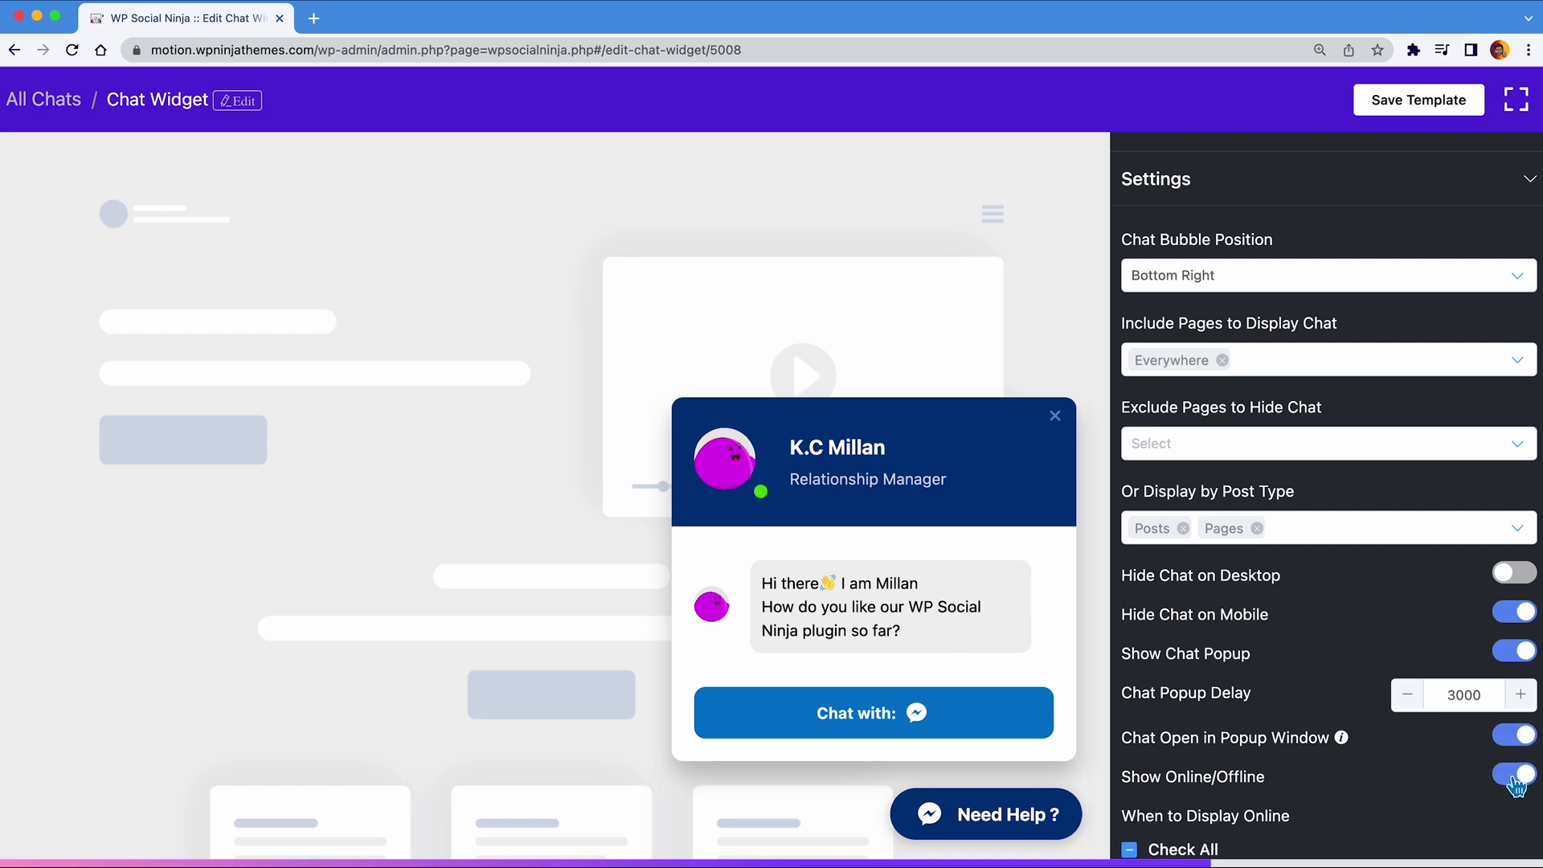
{"action": "scroll", "coordinate": [1518, 784], "scroll_direction": "down", "scroll_amount": 3}
{"action": "scroll", "coordinate": [1518, 784], "scroll_direction": "down", "scroll_amount": 2}
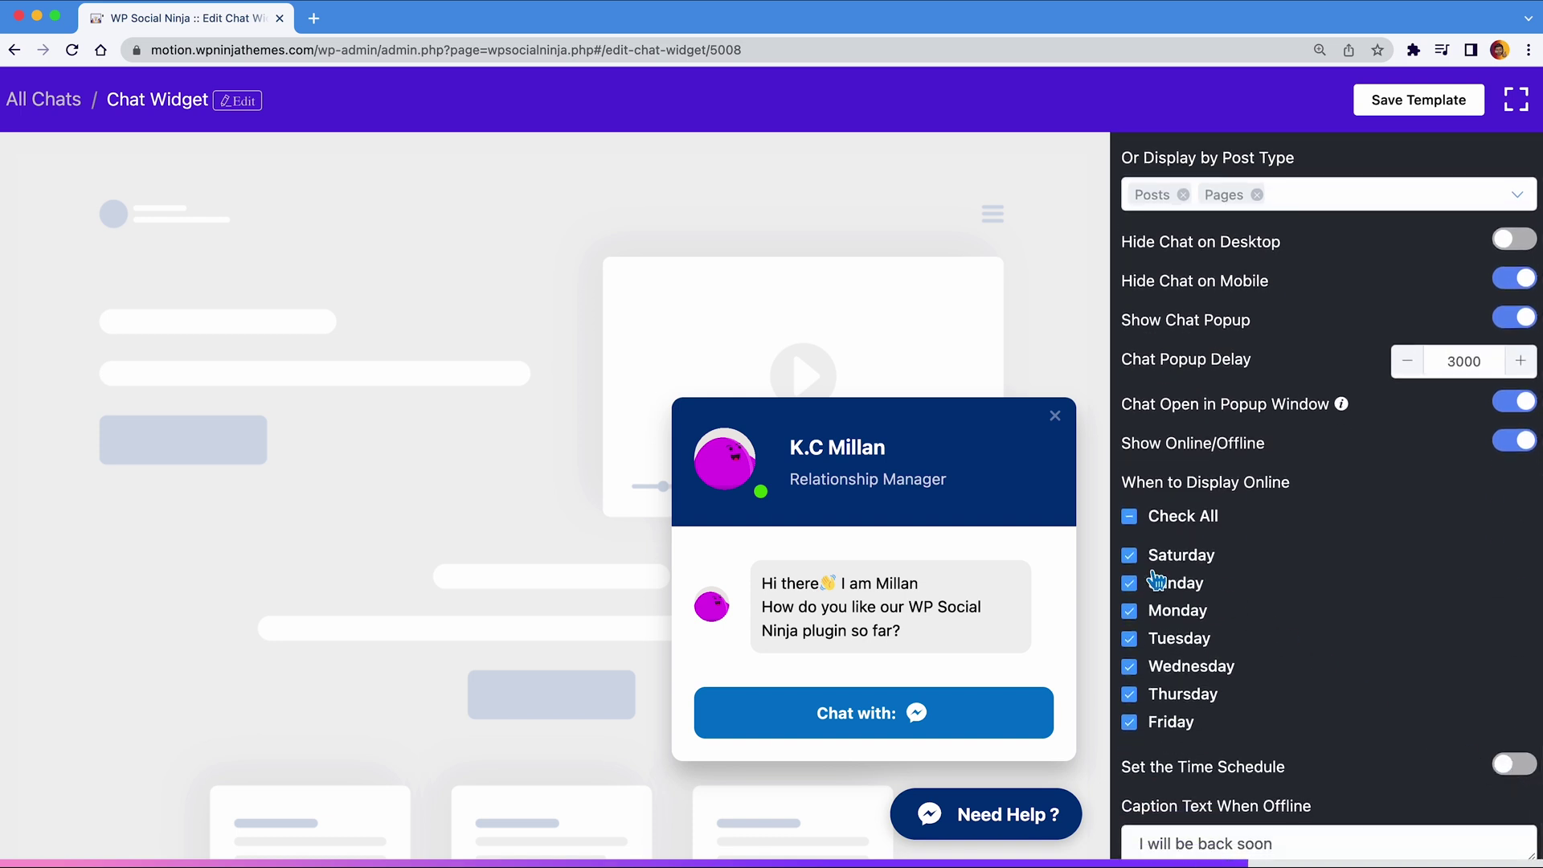
Step: Show online Monday–Friday only with offline caption "I looked forward to returning soon.", time schedule off
{"action": "left_click", "coordinate": [1131, 558]}
{"action": "scroll", "coordinate": [1206, 639], "scroll_direction": "down", "scroll_amount": 1}
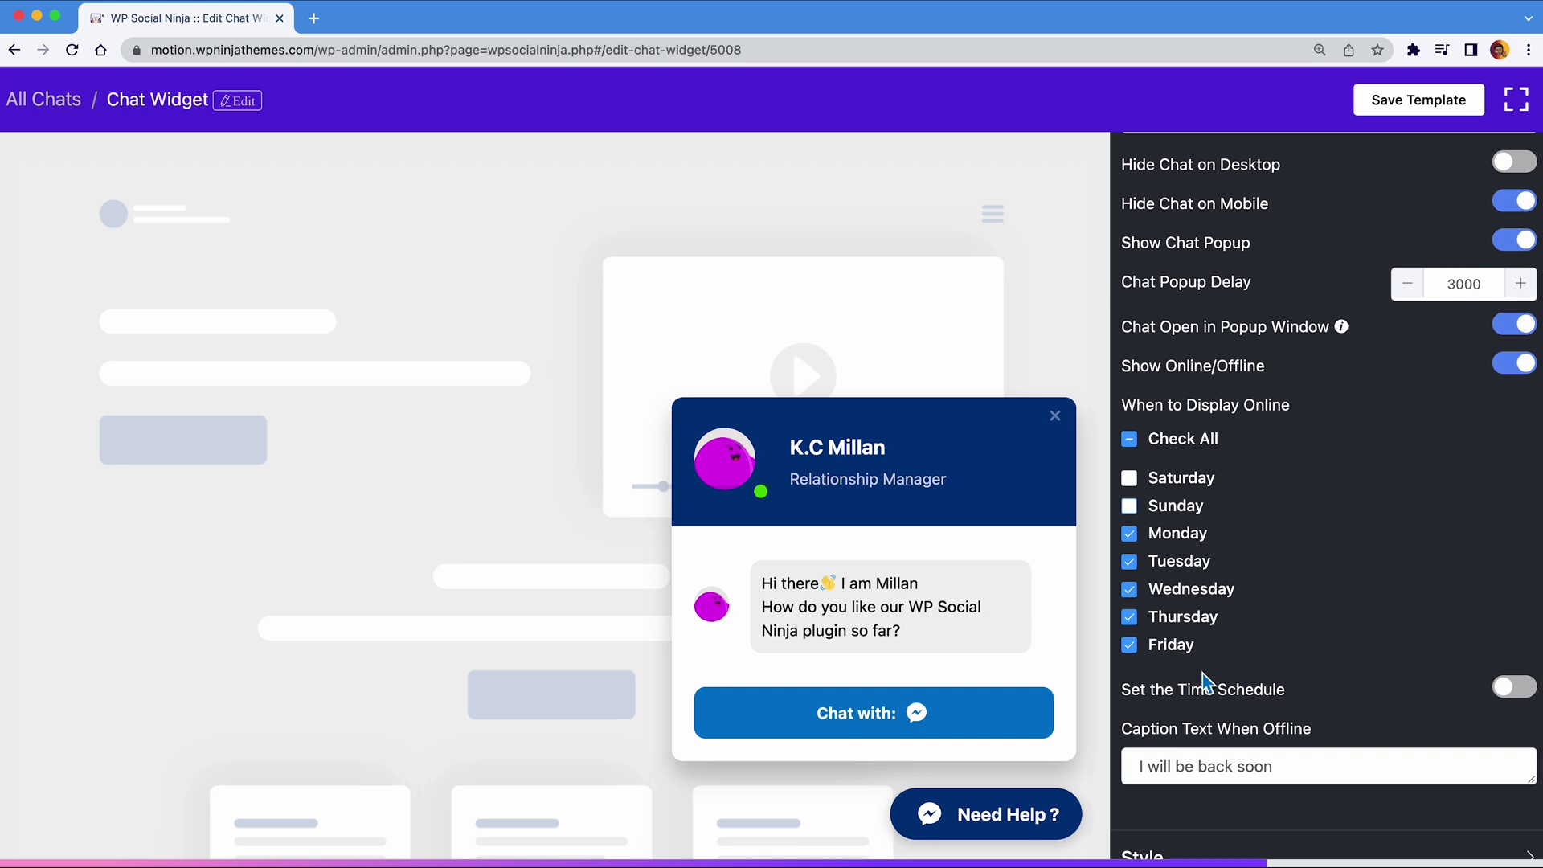
{"action": "triple_click", "coordinate": [1266, 766]}
{"action": "type", "text": "I looked forward to returning soon."}
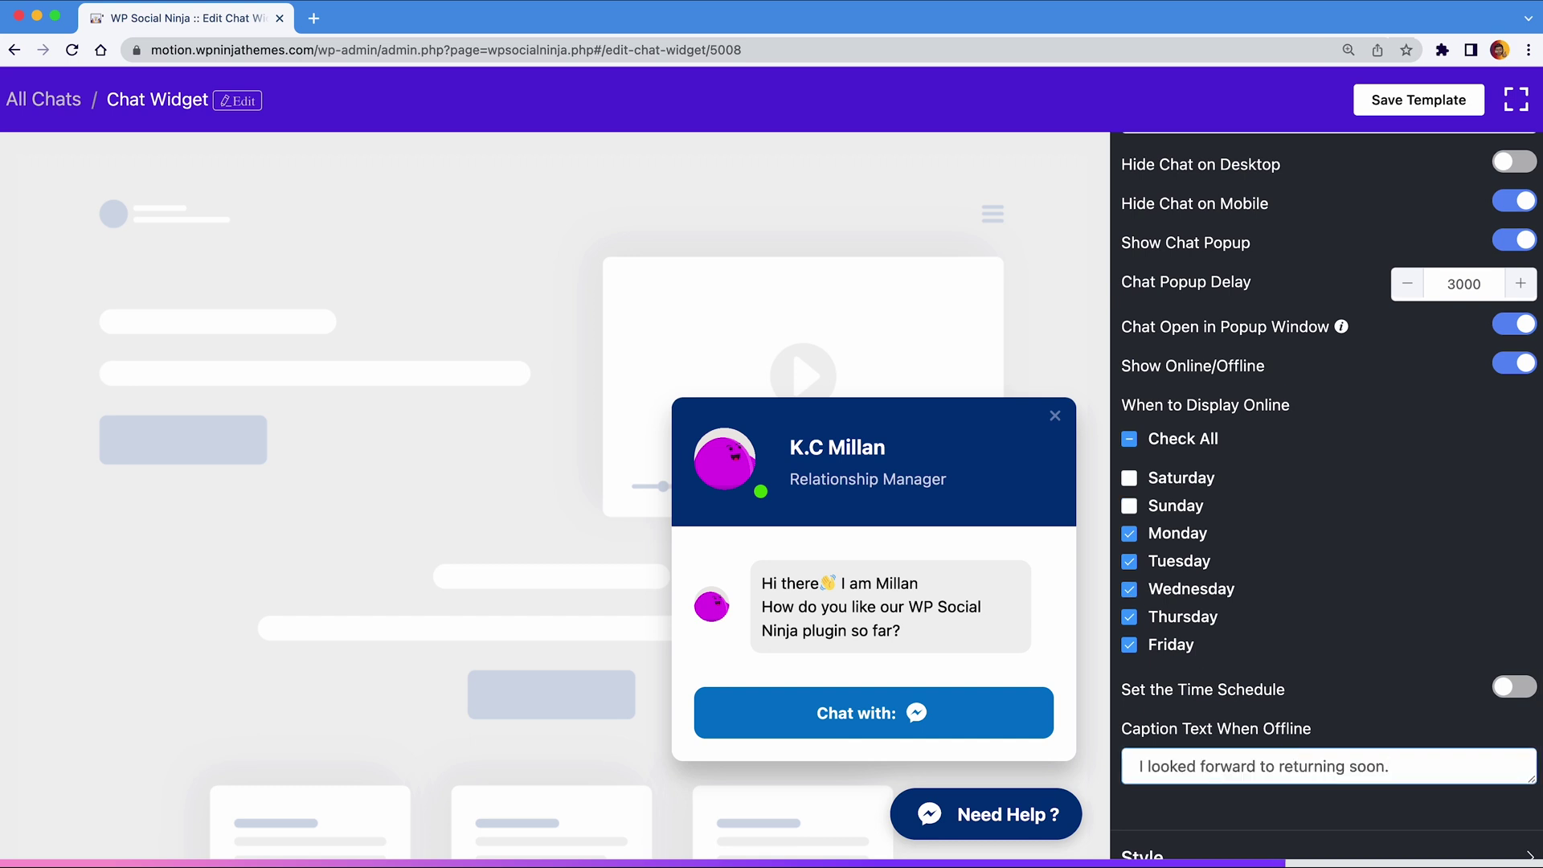
{"action": "left_click", "coordinate": [1512, 688]}
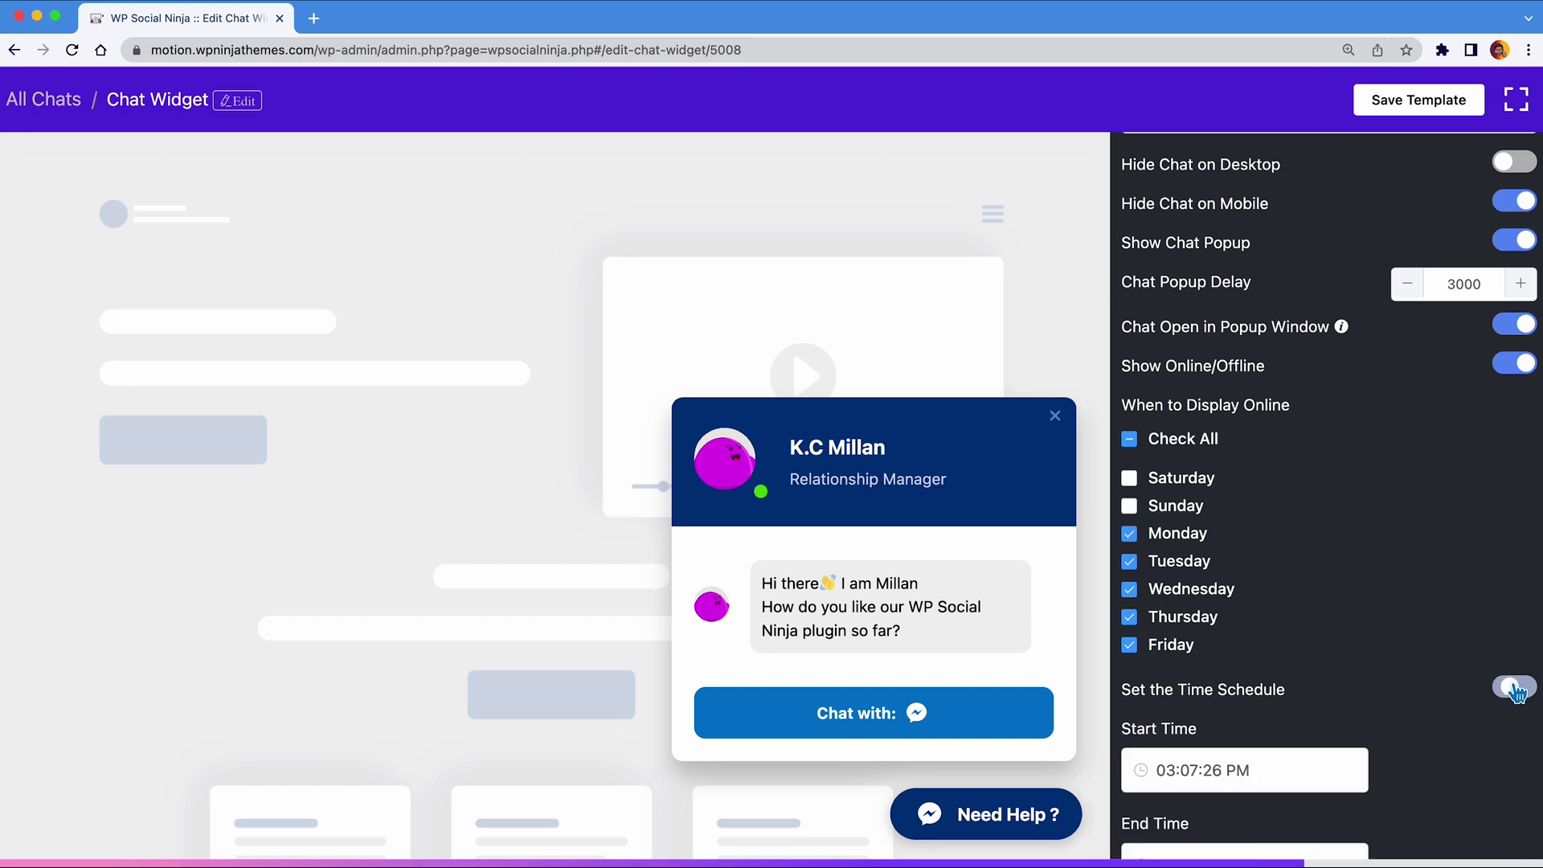
{"action": "scroll", "coordinate": [1516, 694], "scroll_direction": "down", "scroll_amount": 3}
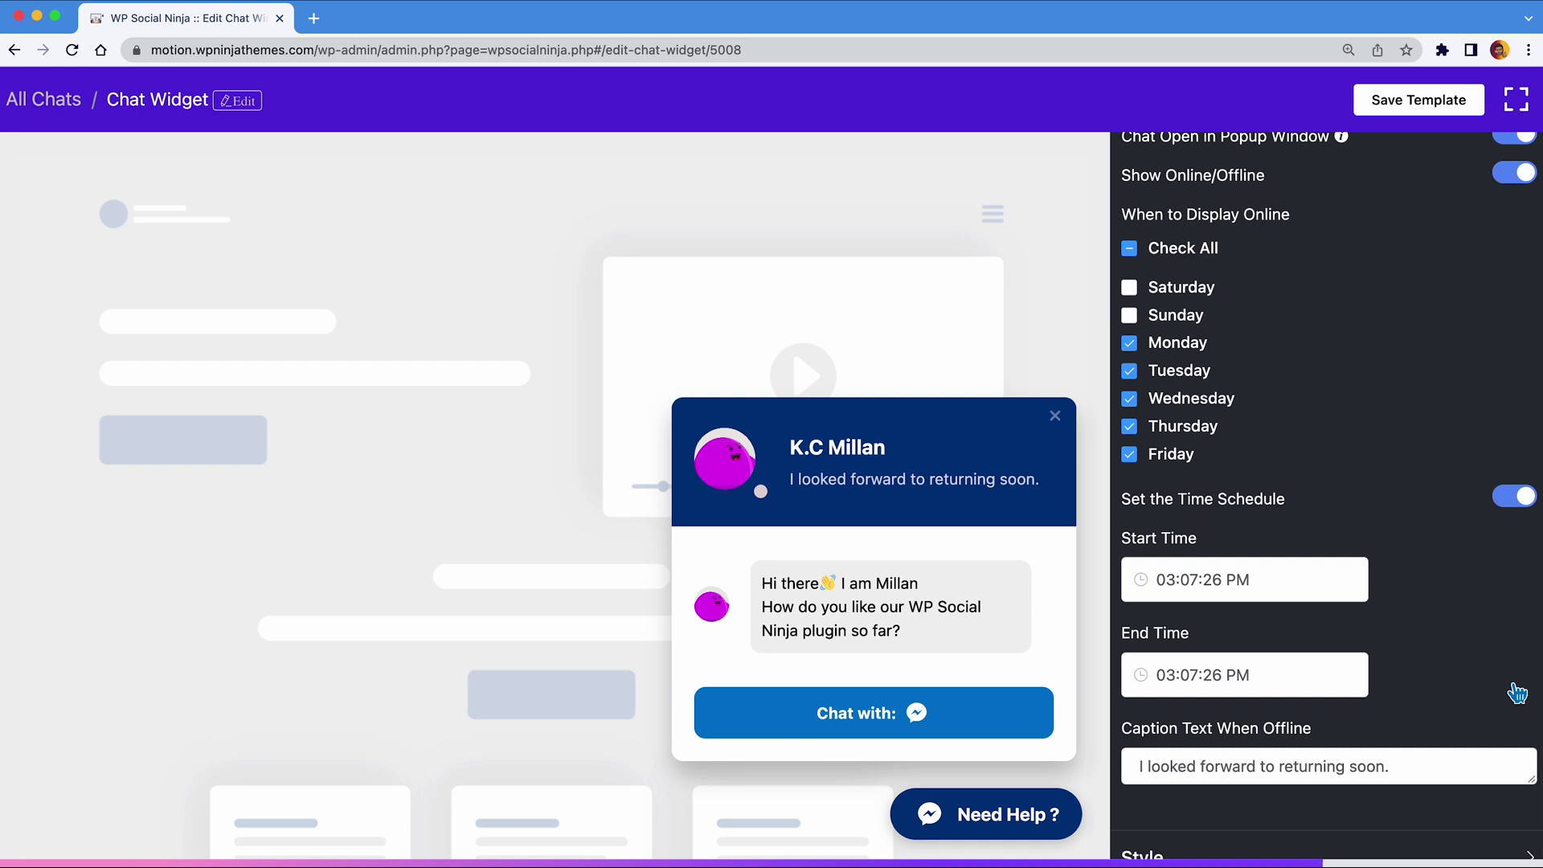
{"action": "left_click", "coordinate": [1519, 499]}
{"action": "scroll", "coordinate": [1526, 516], "scroll_direction": "up", "scroll_amount": 4}
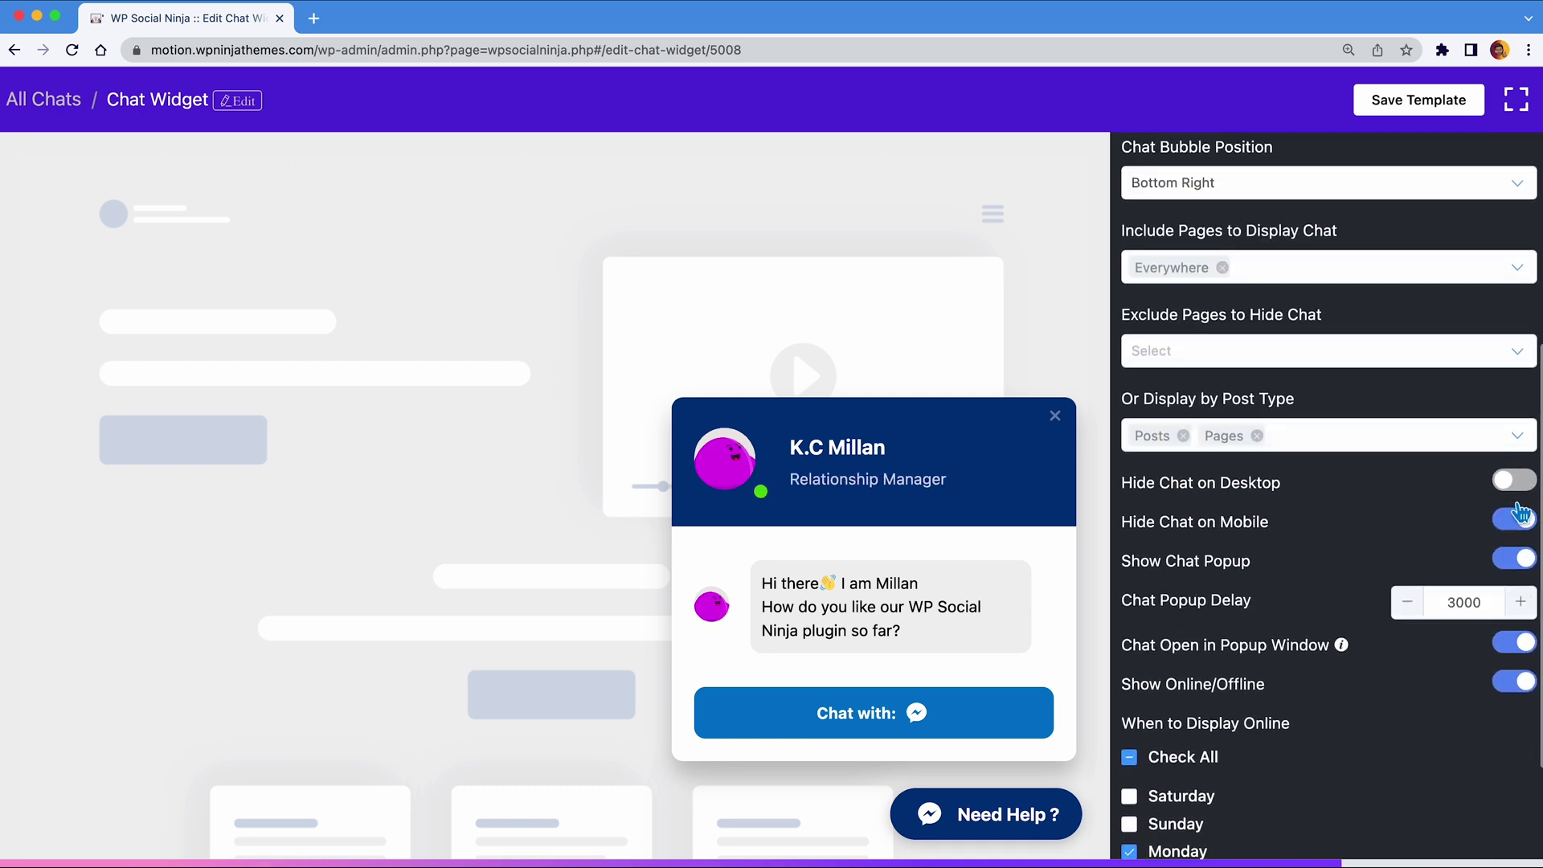
{"action": "scroll", "coordinate": [1522, 516], "scroll_direction": "up", "scroll_amount": 1}
{"action": "left_click", "coordinate": [1426, 181]}
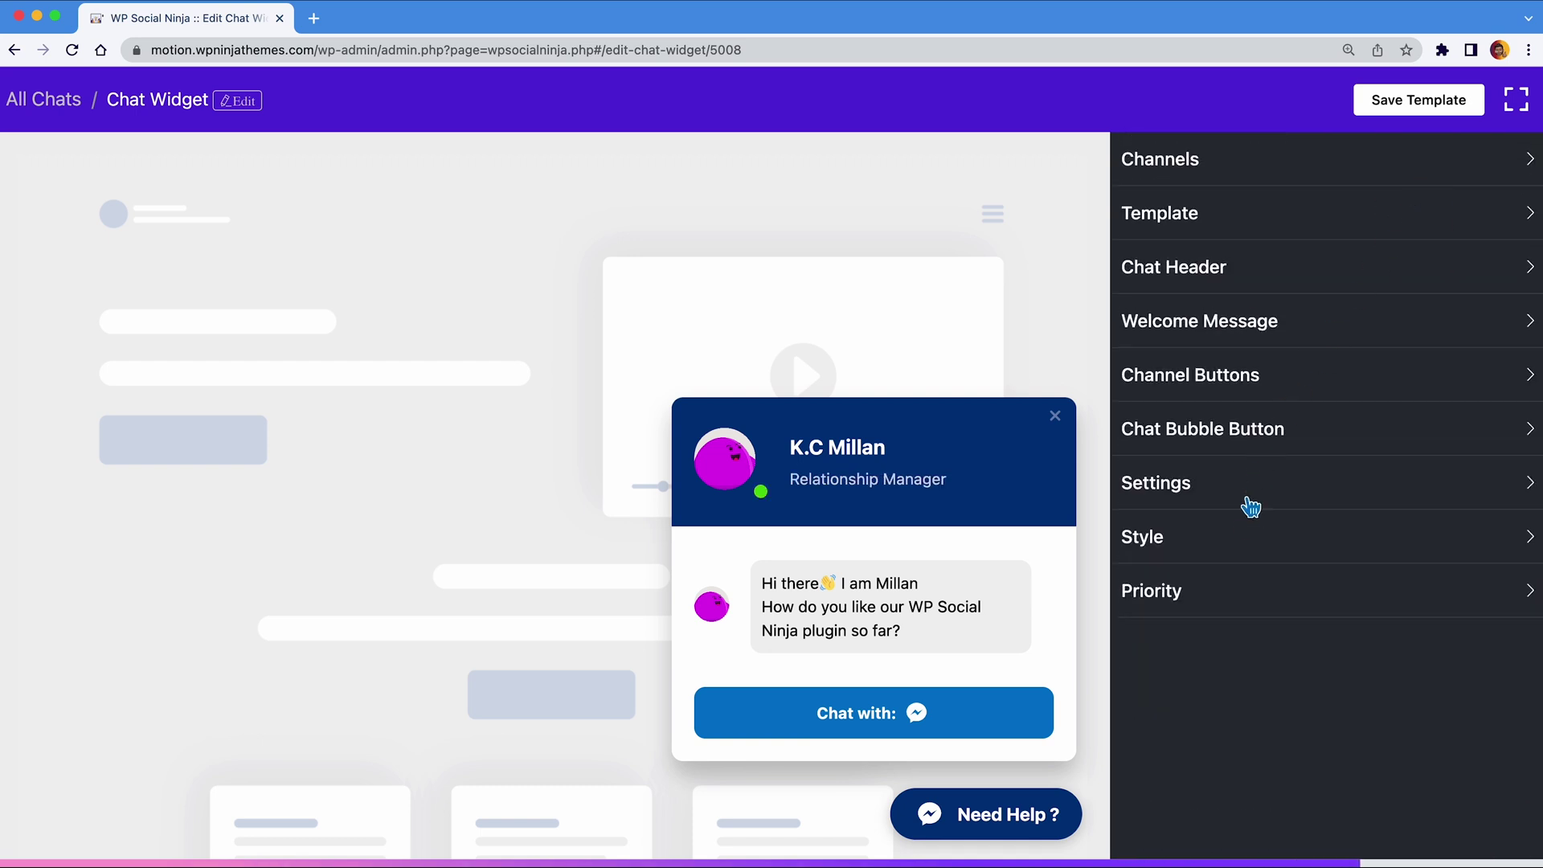
Step: Style the header background dark purple #3B1082 and the channel icon background blue
{"action": "left_click", "coordinate": [1242, 546]}
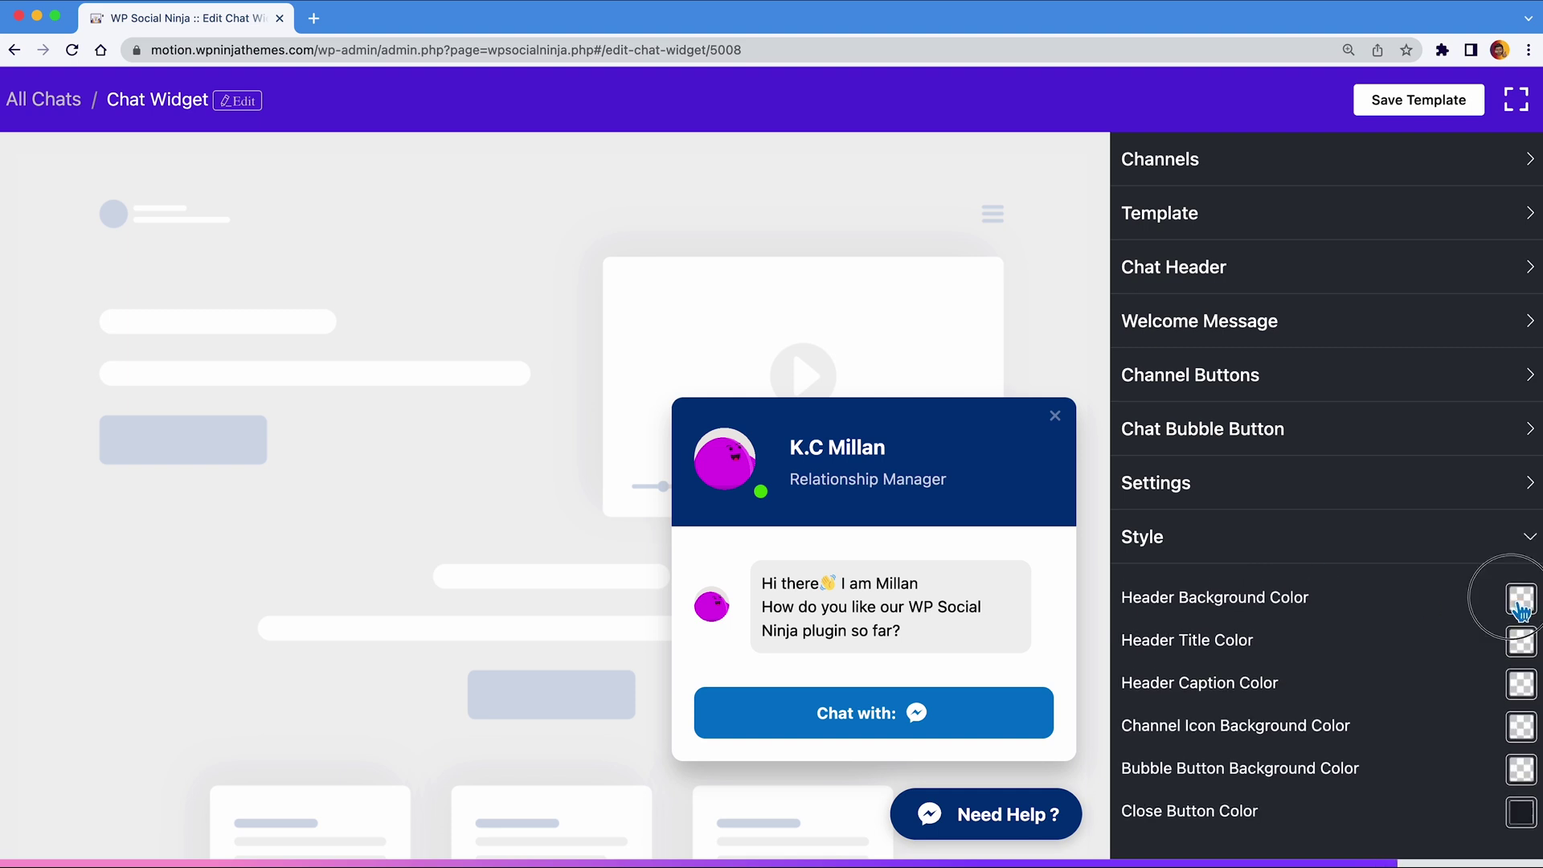
{"action": "left_click", "coordinate": [1523, 599]}
{"action": "type", "text": "#3B1082"}
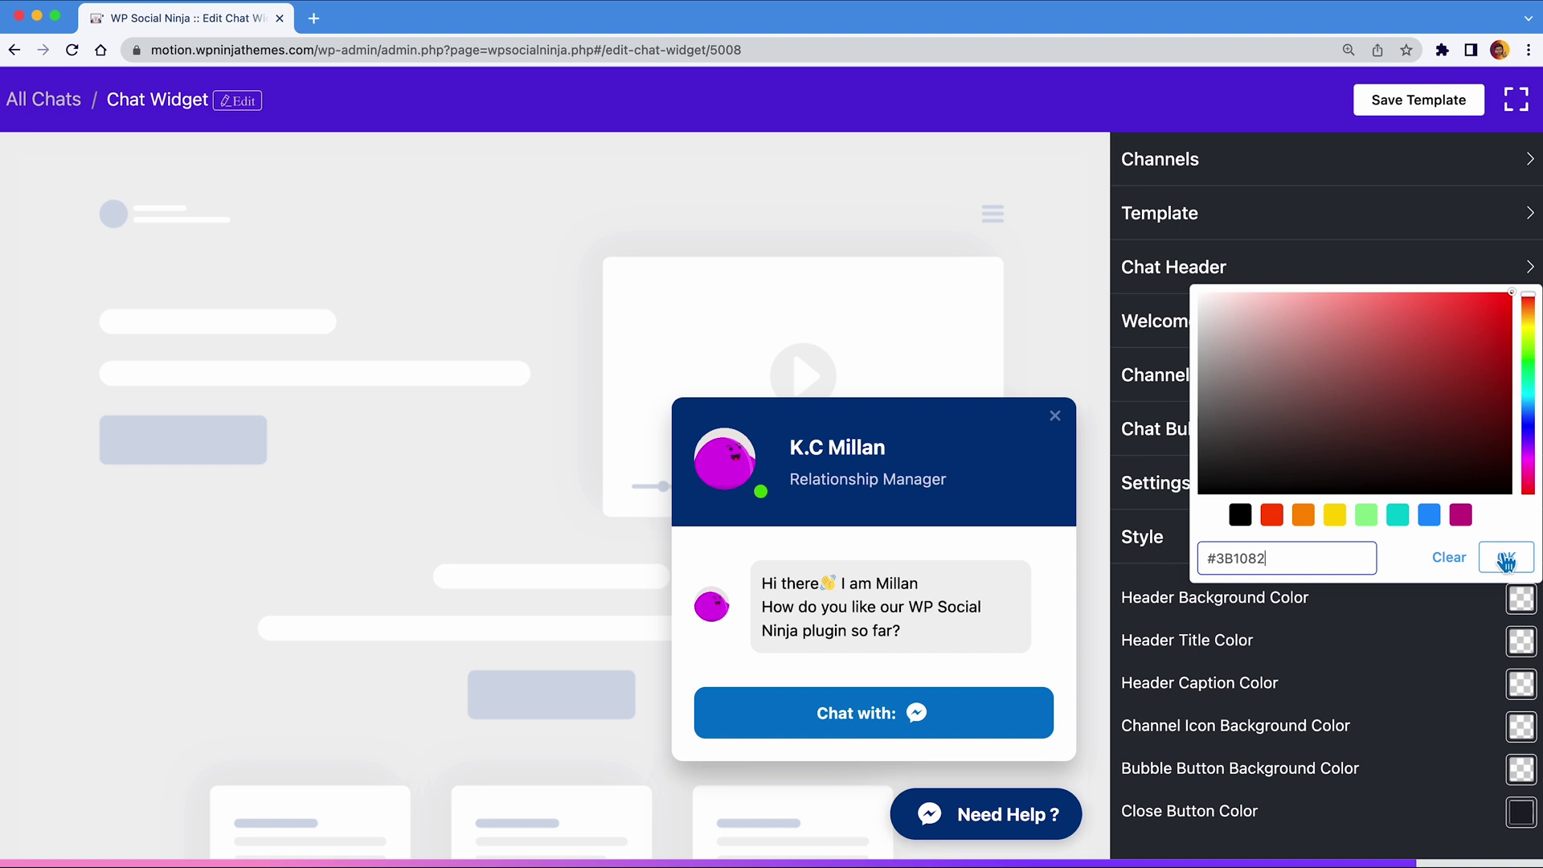
{"action": "left_click", "coordinate": [1506, 558]}
{"action": "left_click", "coordinate": [1522, 726]}
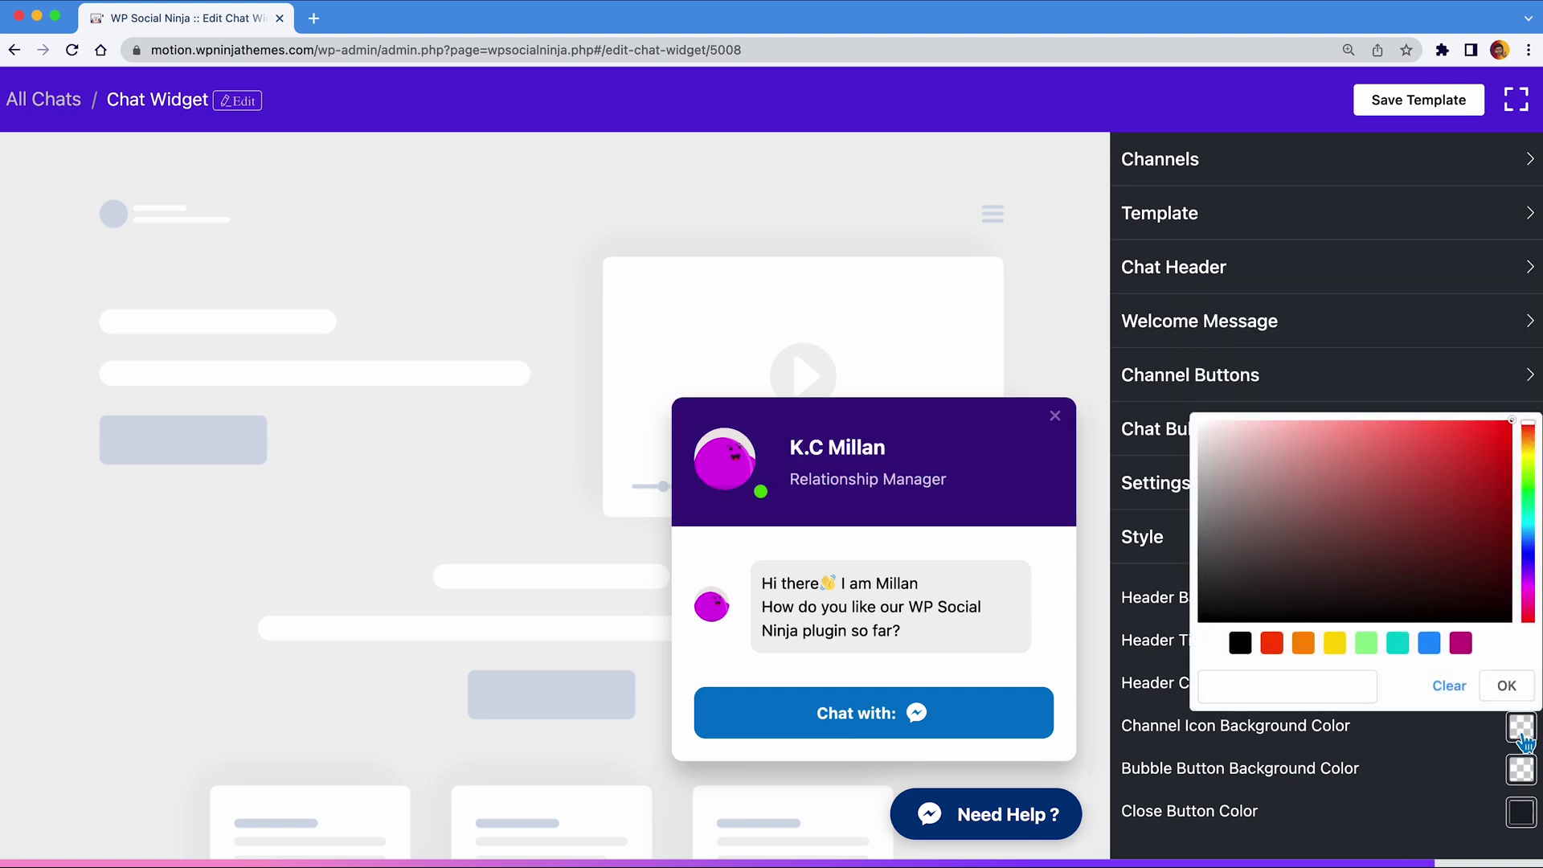
{"action": "left_click", "coordinate": [1349, 684]}
{"action": "type", "text": "#5772D3"}
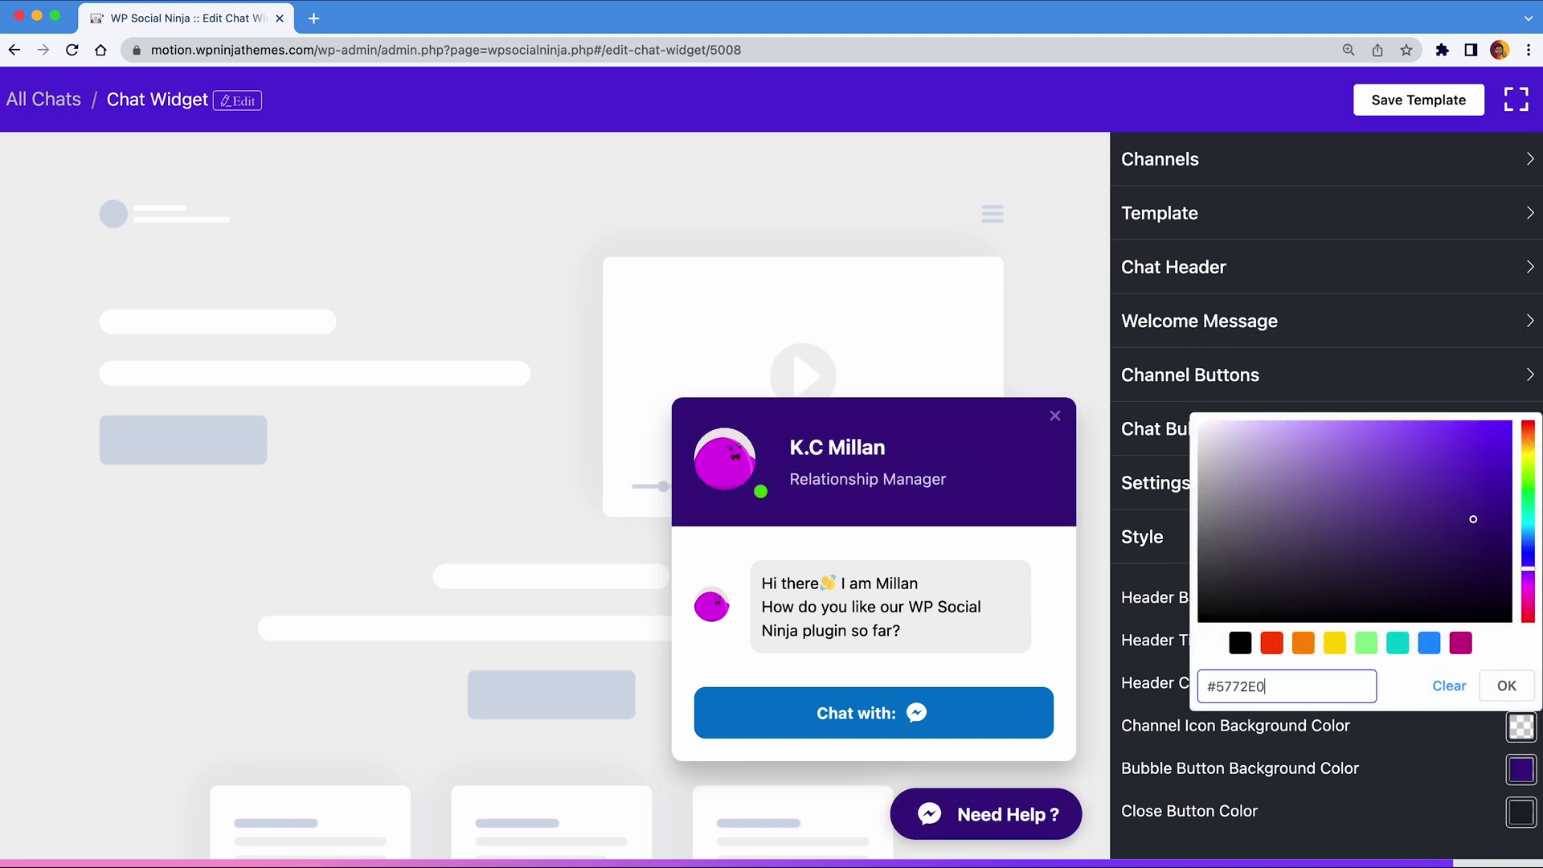
{"action": "left_click", "coordinate": [1506, 685]}
{"action": "left_click", "coordinate": [1406, 551]}
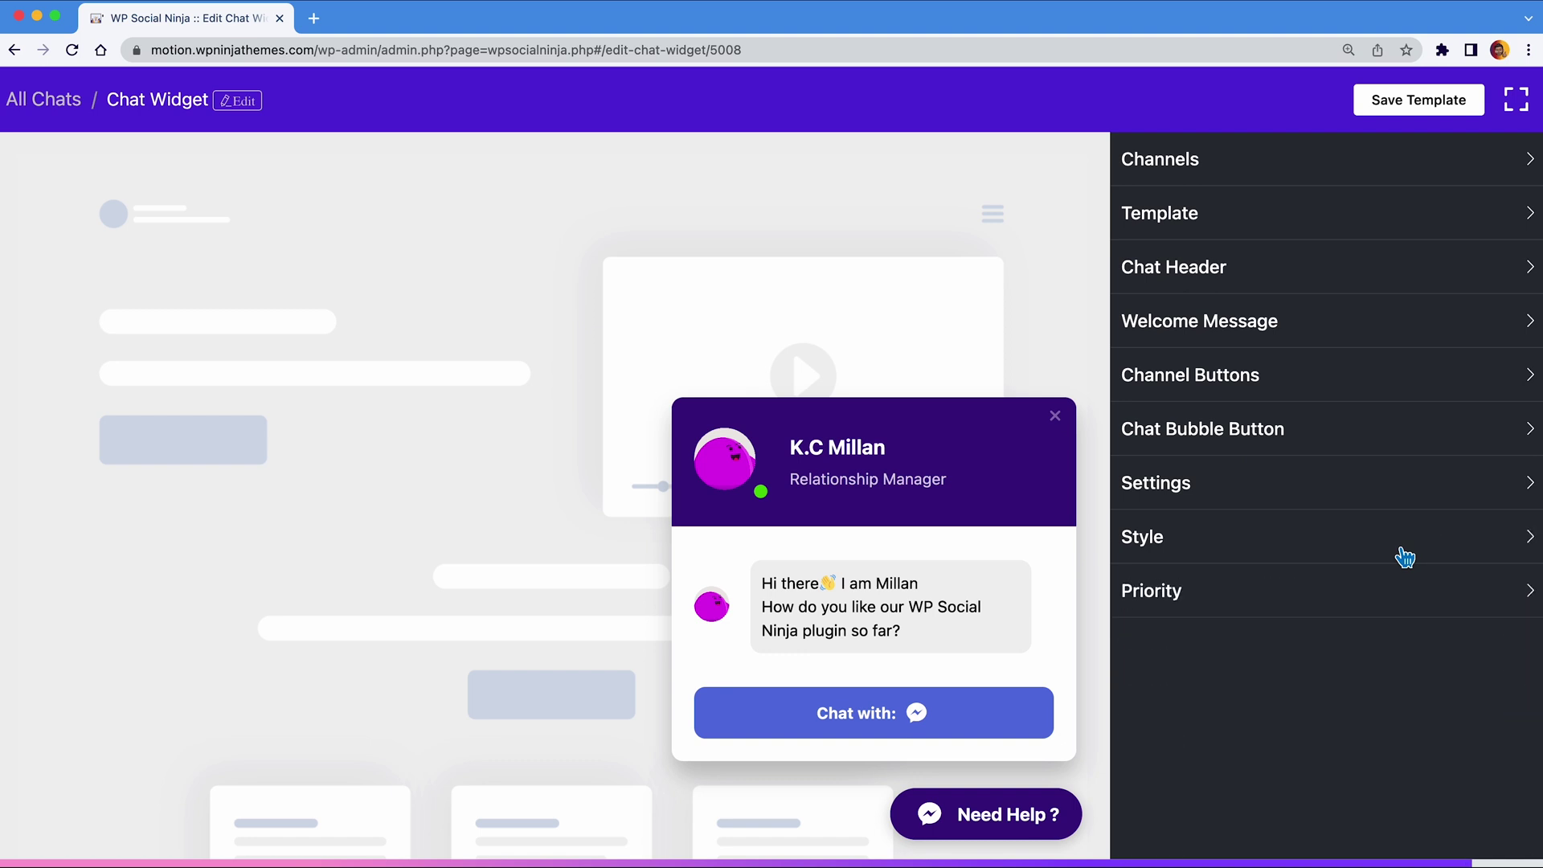
Step: Review the Priority setting and leave full-screen editing back to the WordPress admin
{"action": "left_click", "coordinate": [1361, 606]}
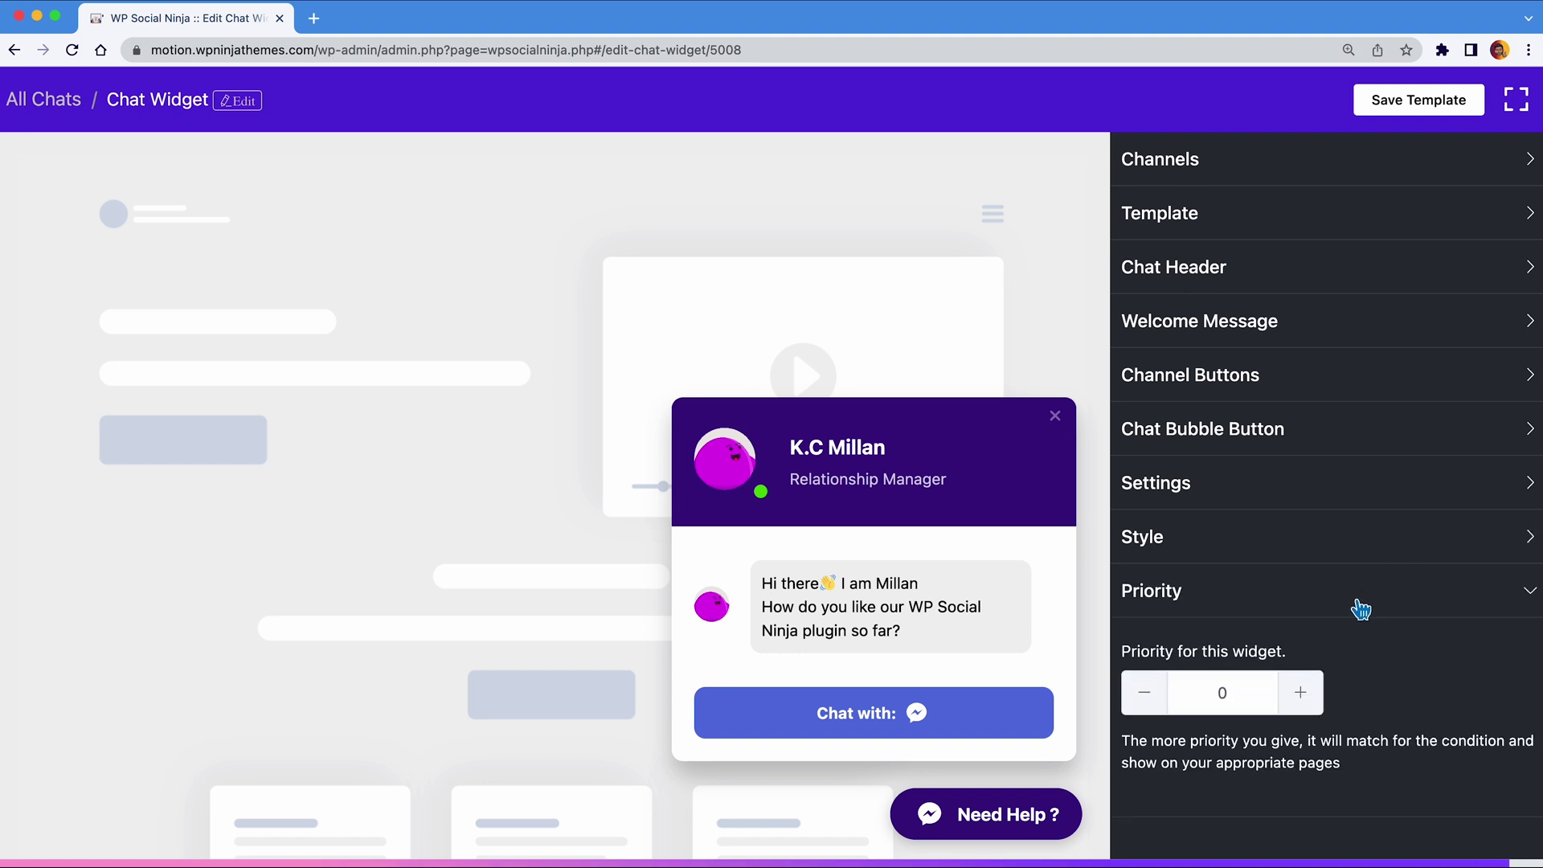
{"action": "left_click", "coordinate": [1360, 607]}
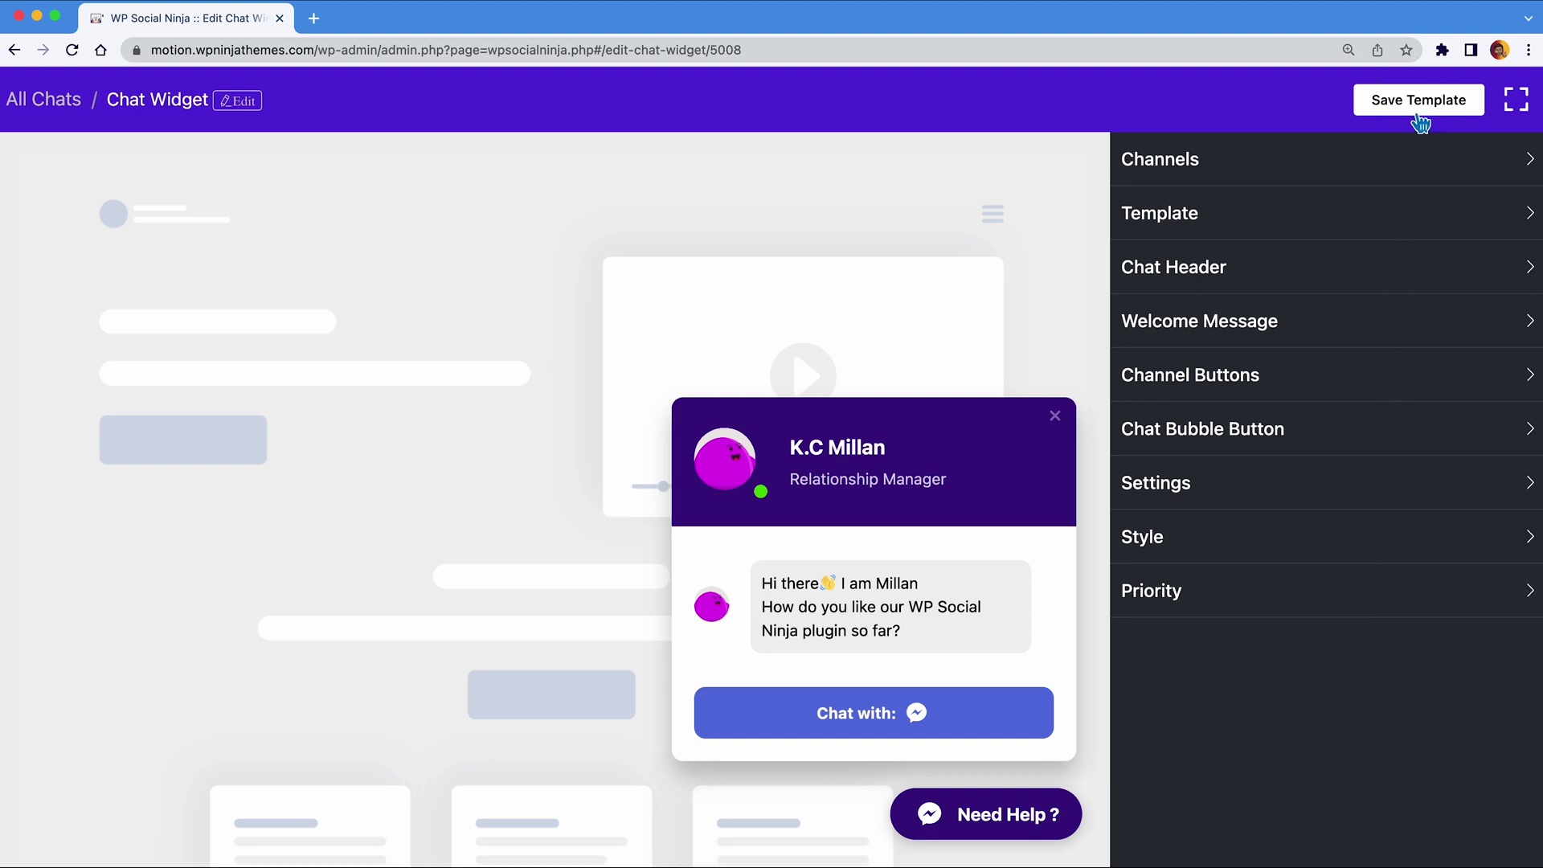
{"action": "left_click", "coordinate": [1516, 107]}
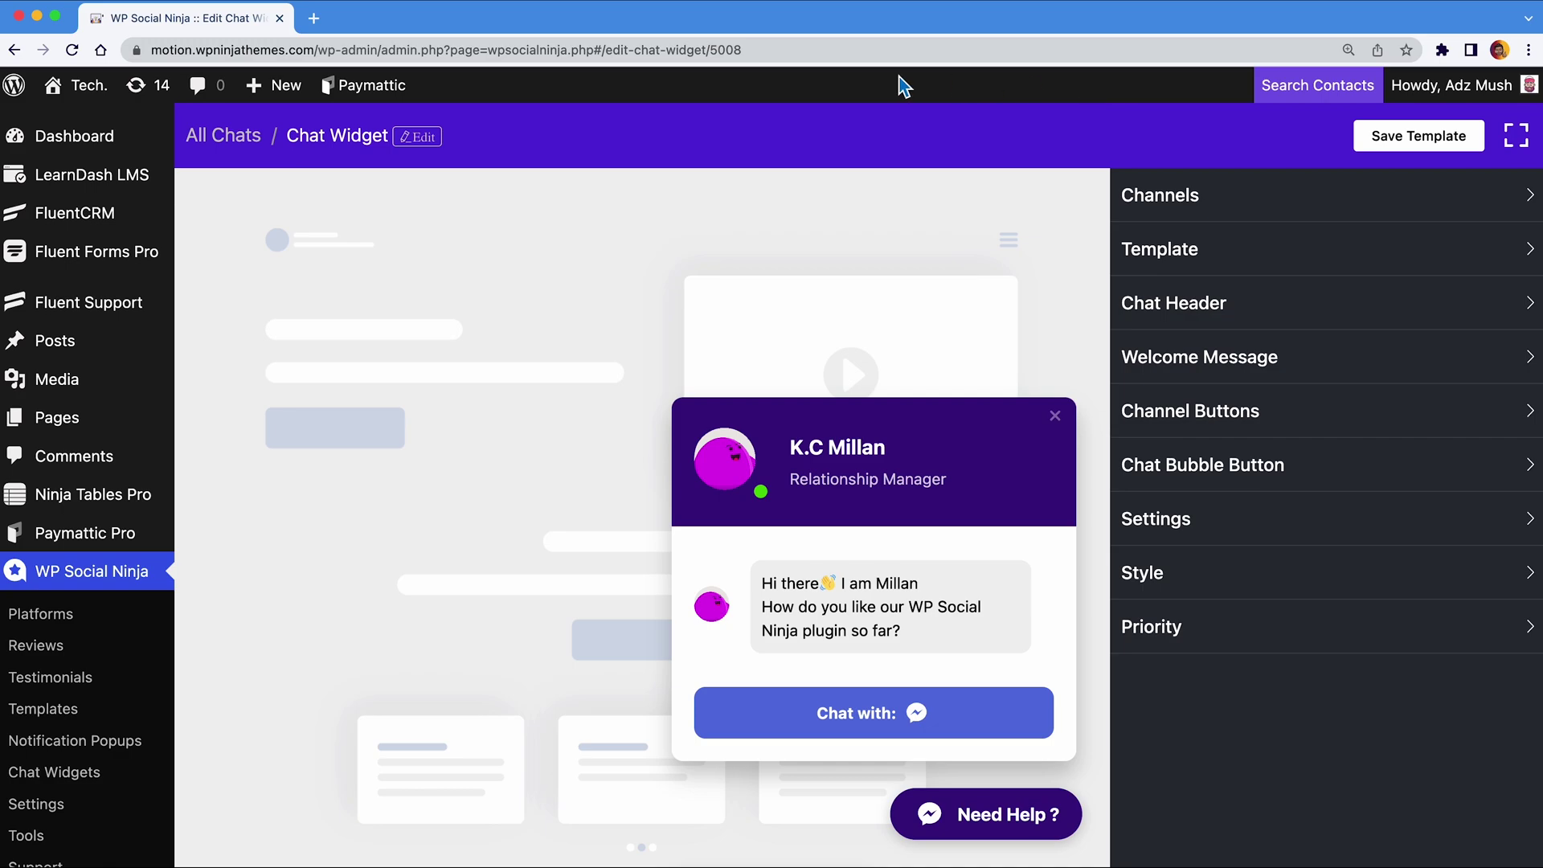
Step: View the live site and expand the Need Help? bubble into the K.C Millan chat popup
{"action": "mouse_move", "coordinate": [79, 85]}
{"action": "left_click", "coordinate": [75, 126]}
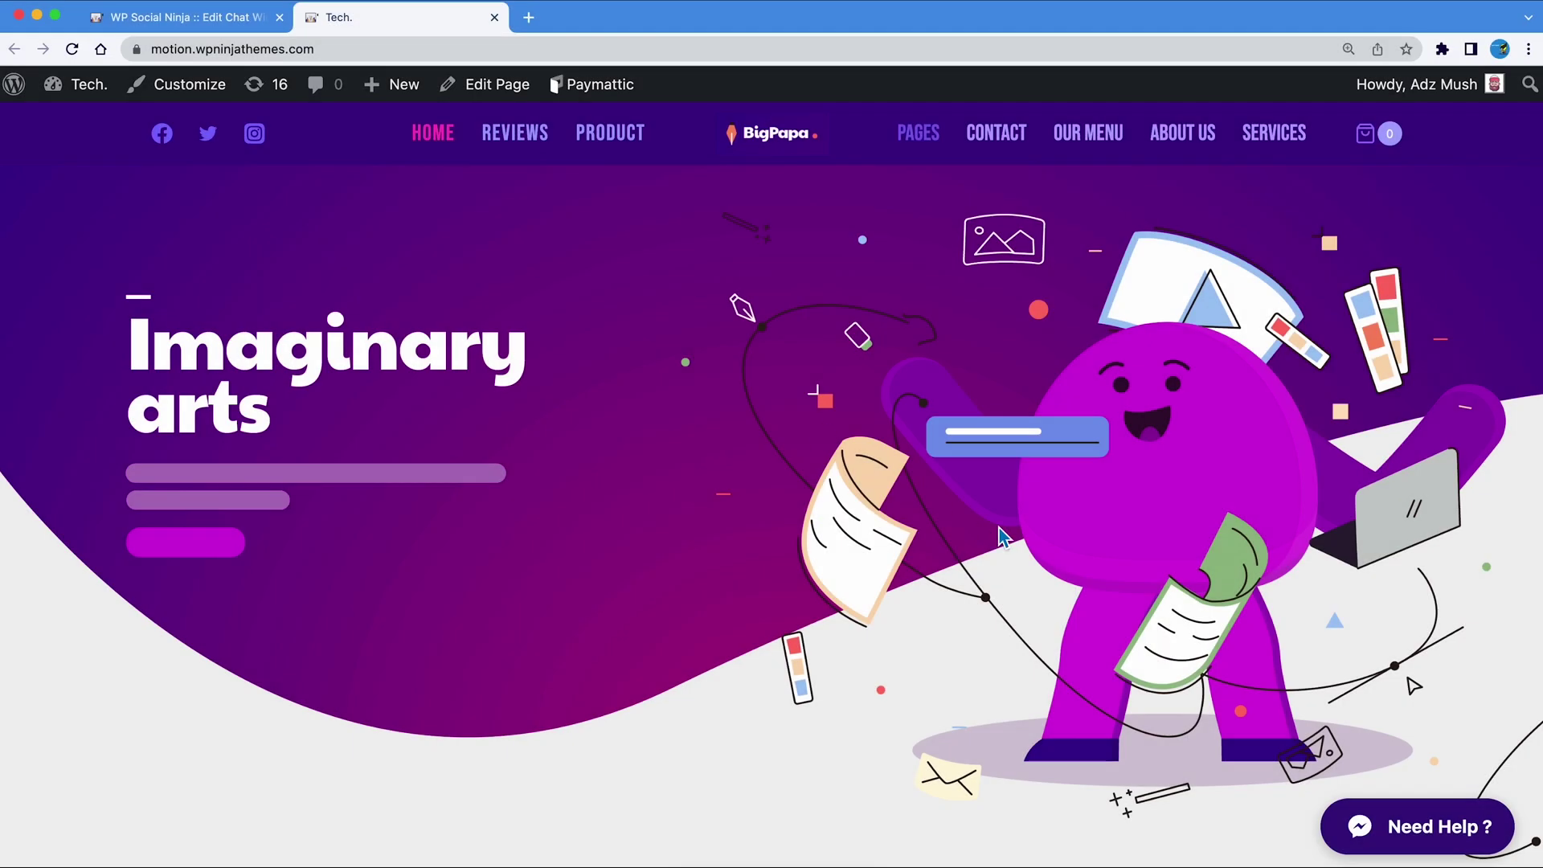
{"action": "left_click", "coordinate": [1383, 827]}
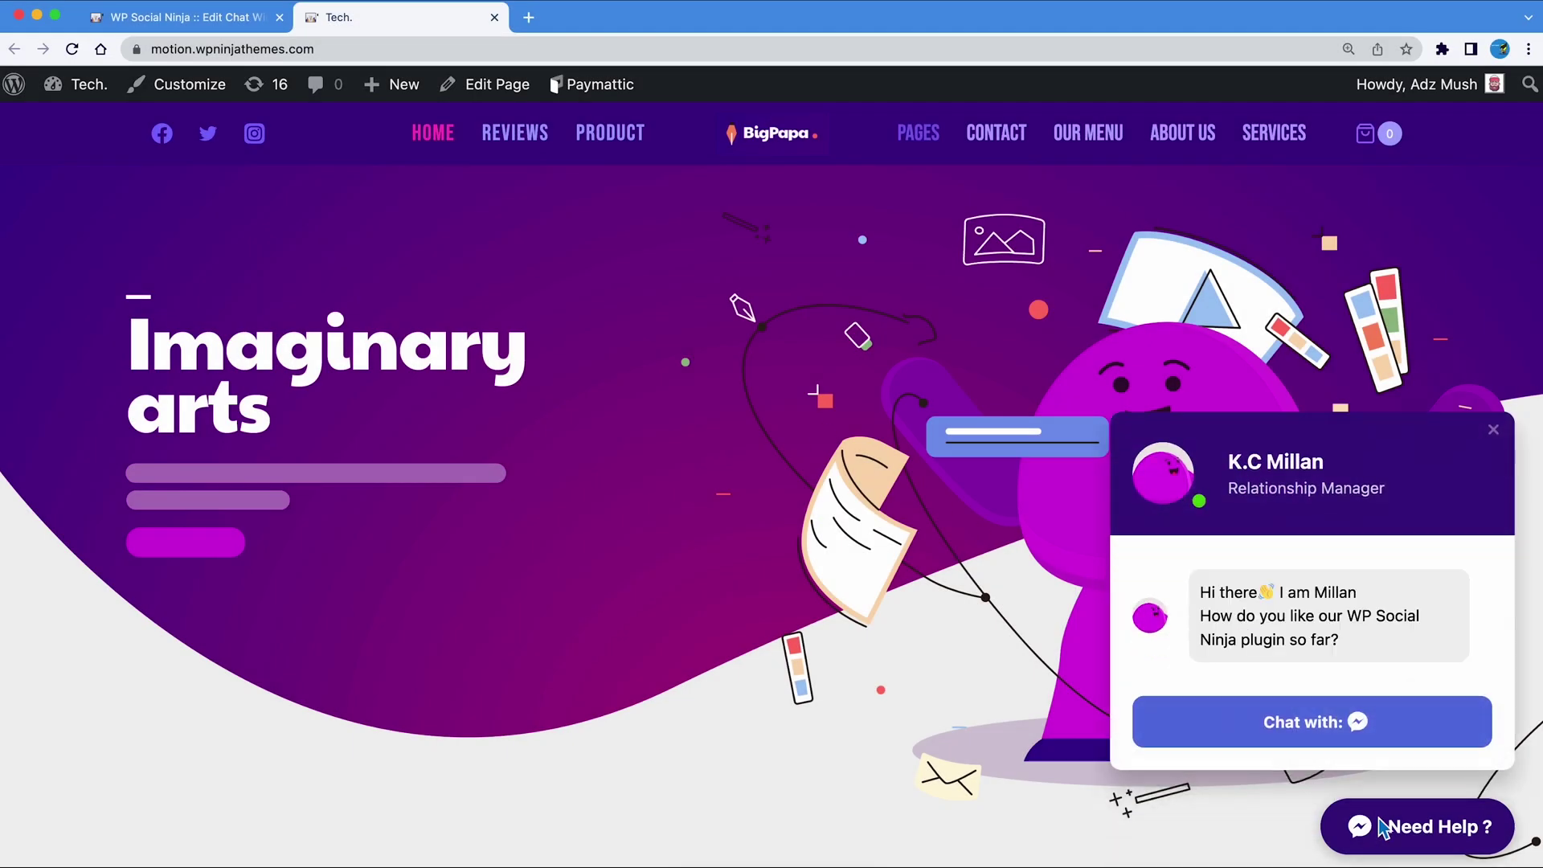